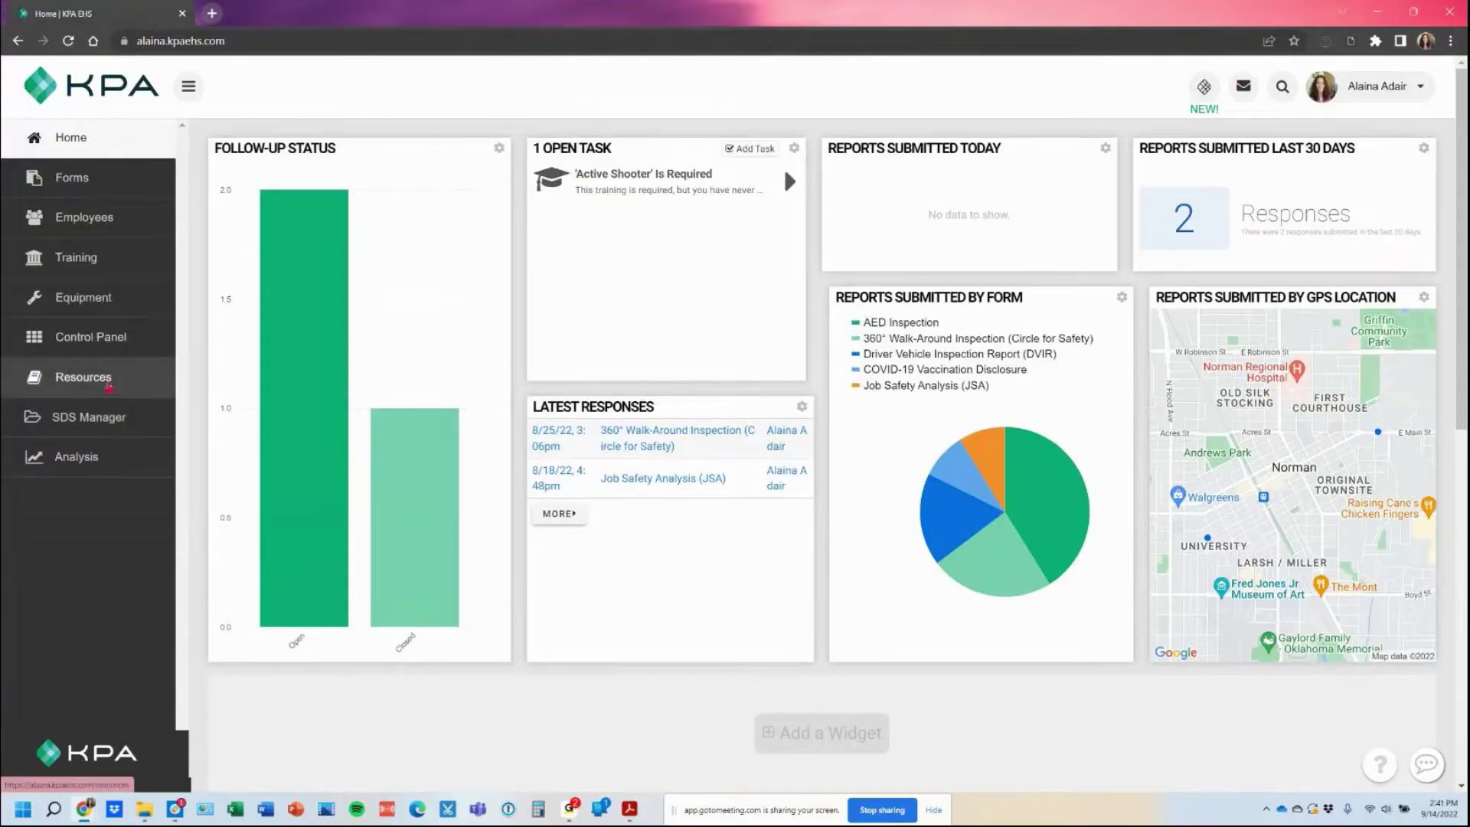
- Open the Resources section from the left sidebar; it lists 0 resources
{"action": "left_click", "coordinate": [108, 382]}
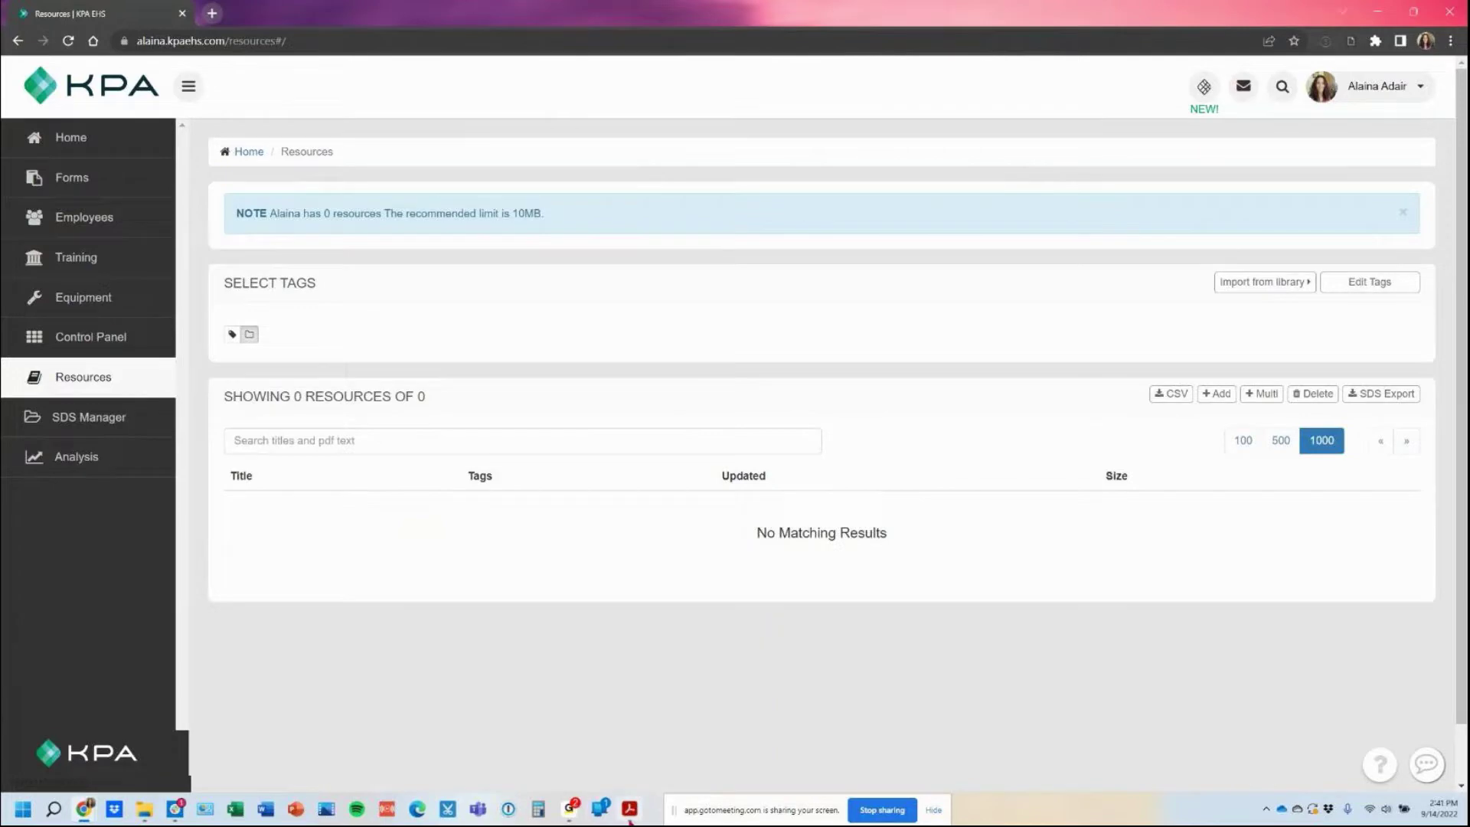
- Review the Training Programs policy and Pigging Anchoring System diagram in Acrobat, then close all documents
{"action": "mouse_move", "coordinate": [630, 812]}
{"action": "left_click", "coordinate": [551, 755]}
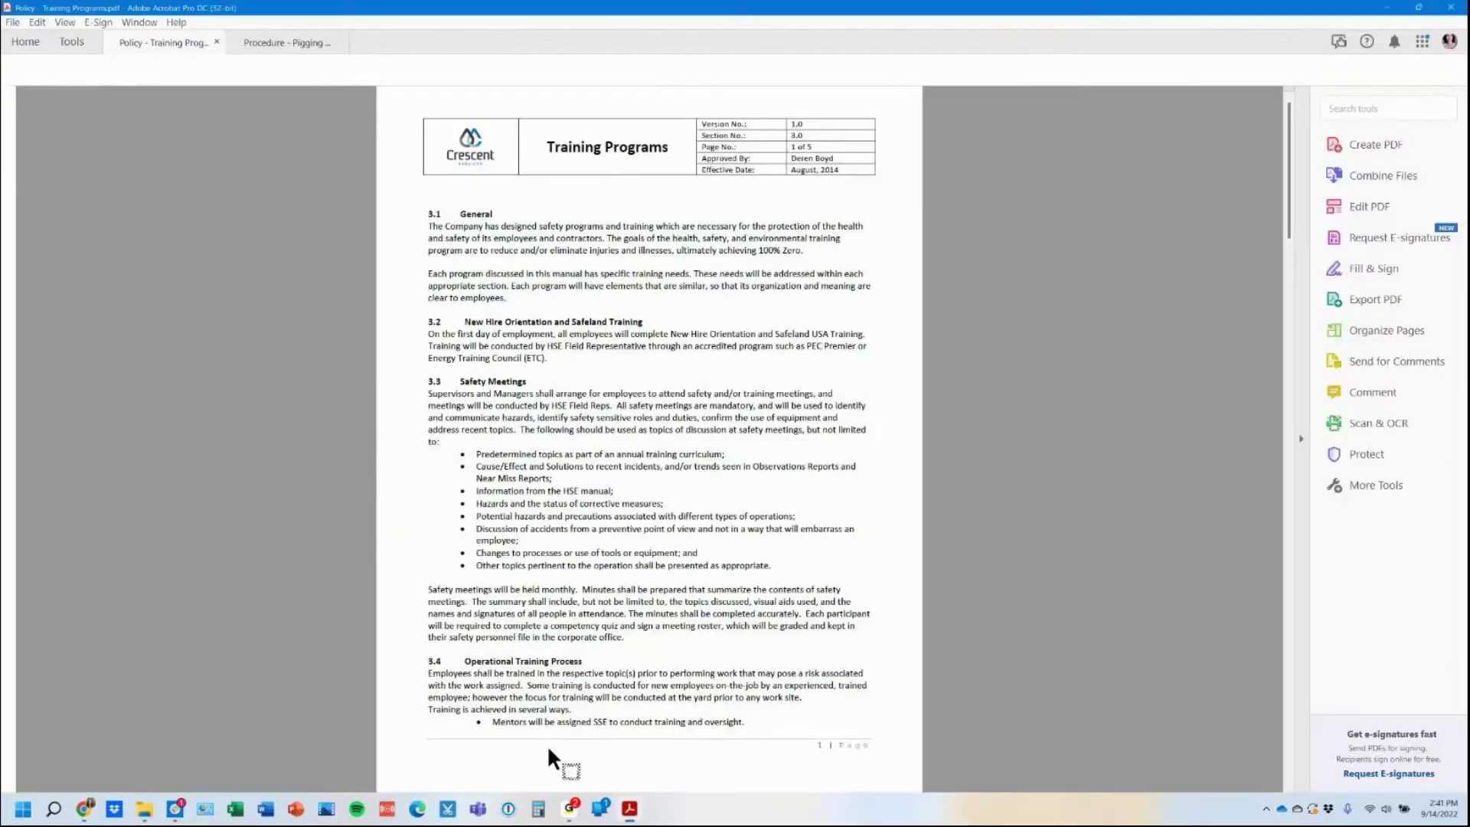
{"action": "left_click", "coordinate": [293, 45]}
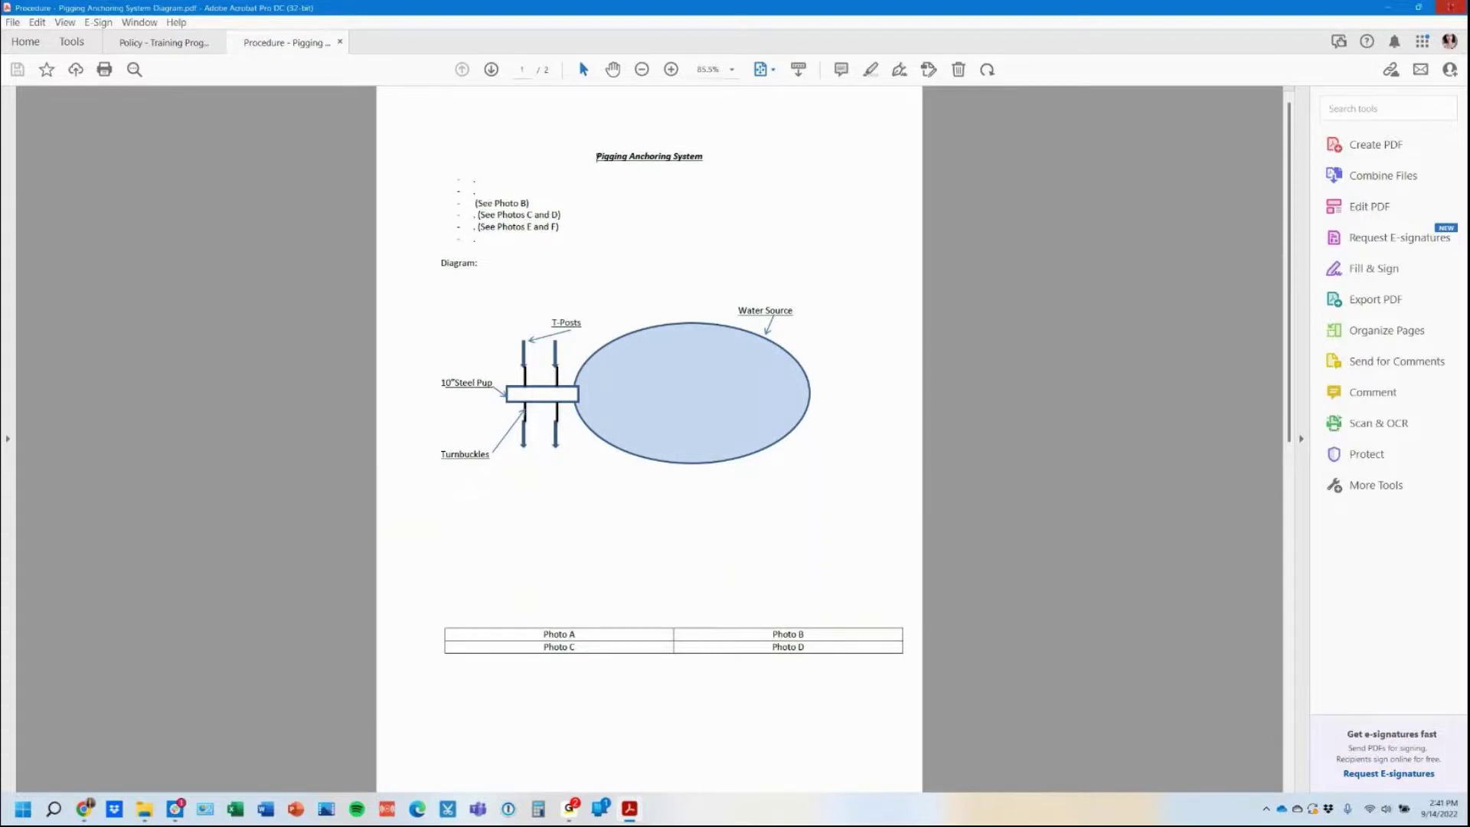
{"action": "left_click", "coordinate": [1450, 6]}
{"action": "left_click", "coordinate": [653, 431]}
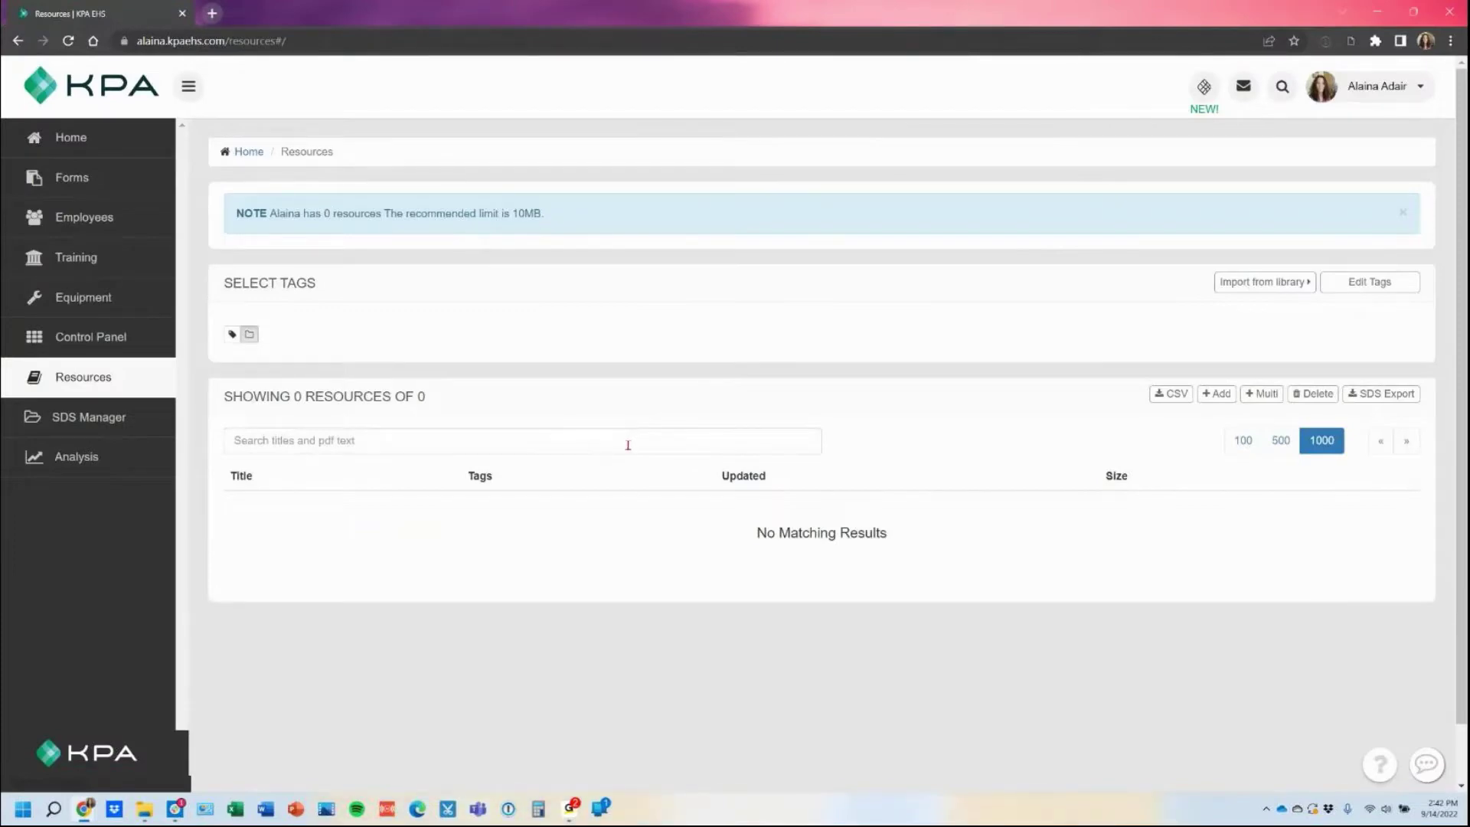
- Start a new resource and drag the PDF from File Explorer into its Files area
{"action": "left_click", "coordinate": [1228, 400]}
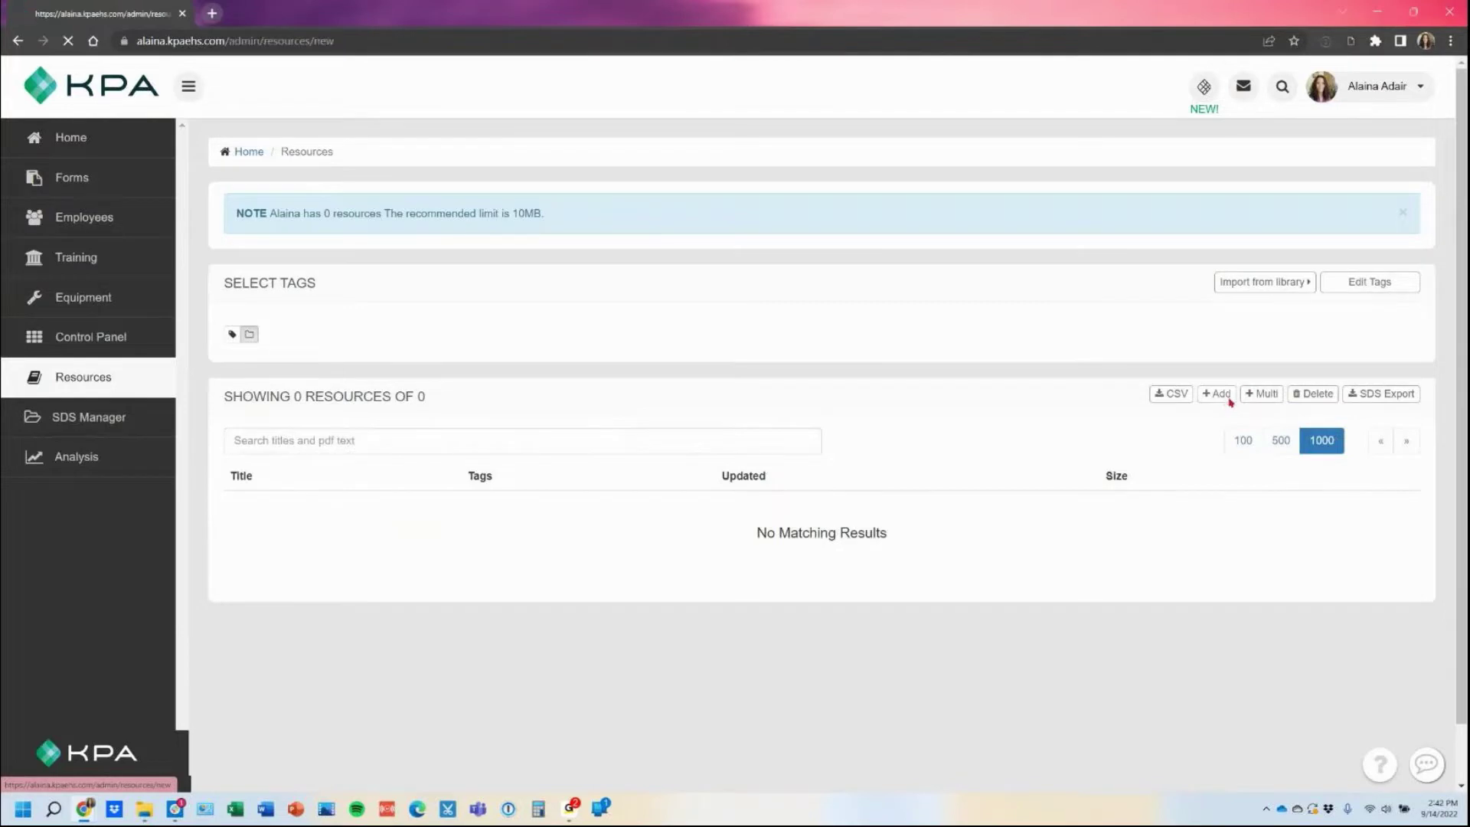
{"action": "left_click", "coordinate": [145, 809]}
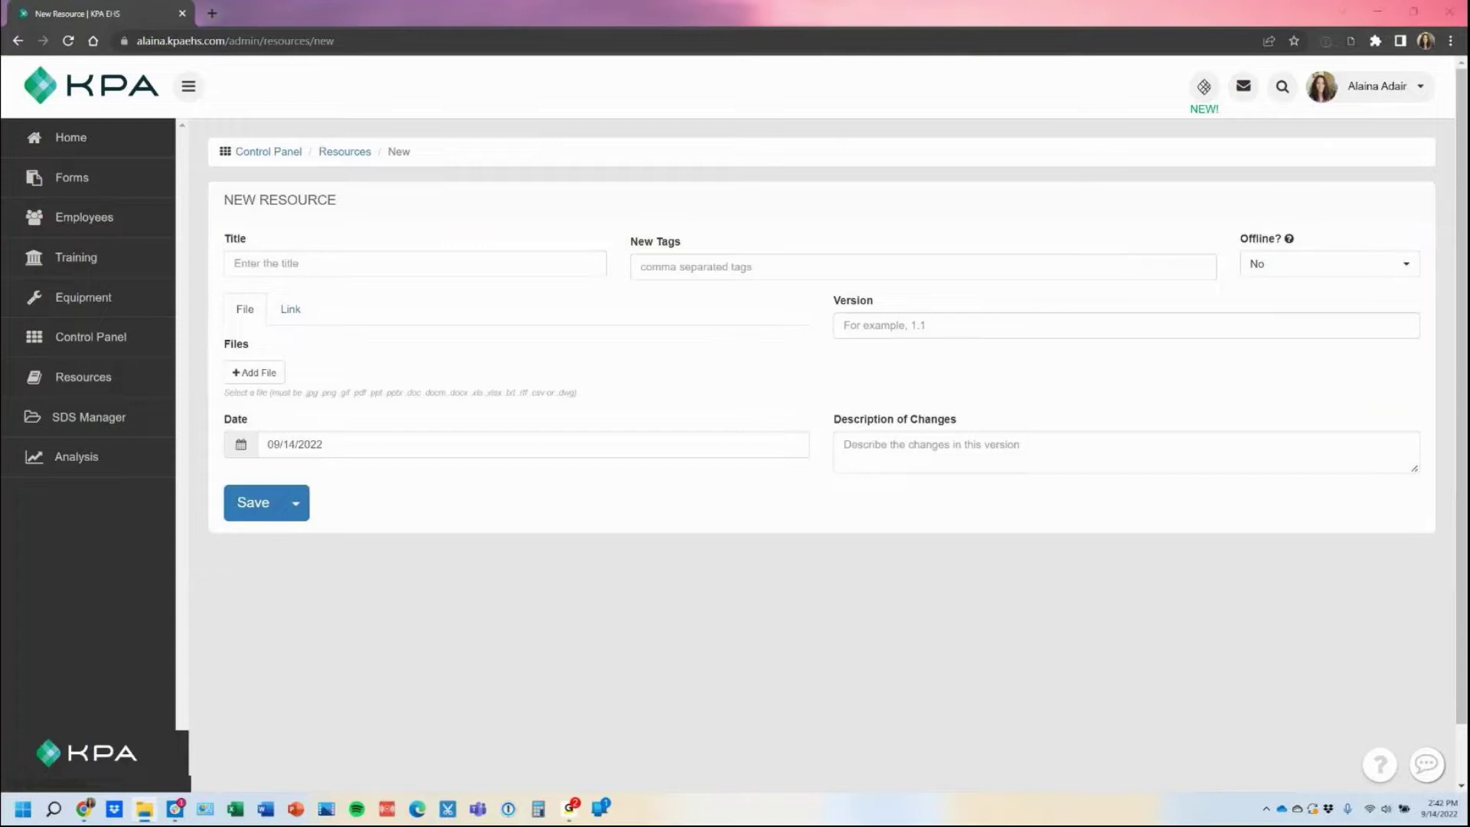
{"action": "left_click_drag", "start_coordinate": [1315, 257], "coordinate": [256, 370]}
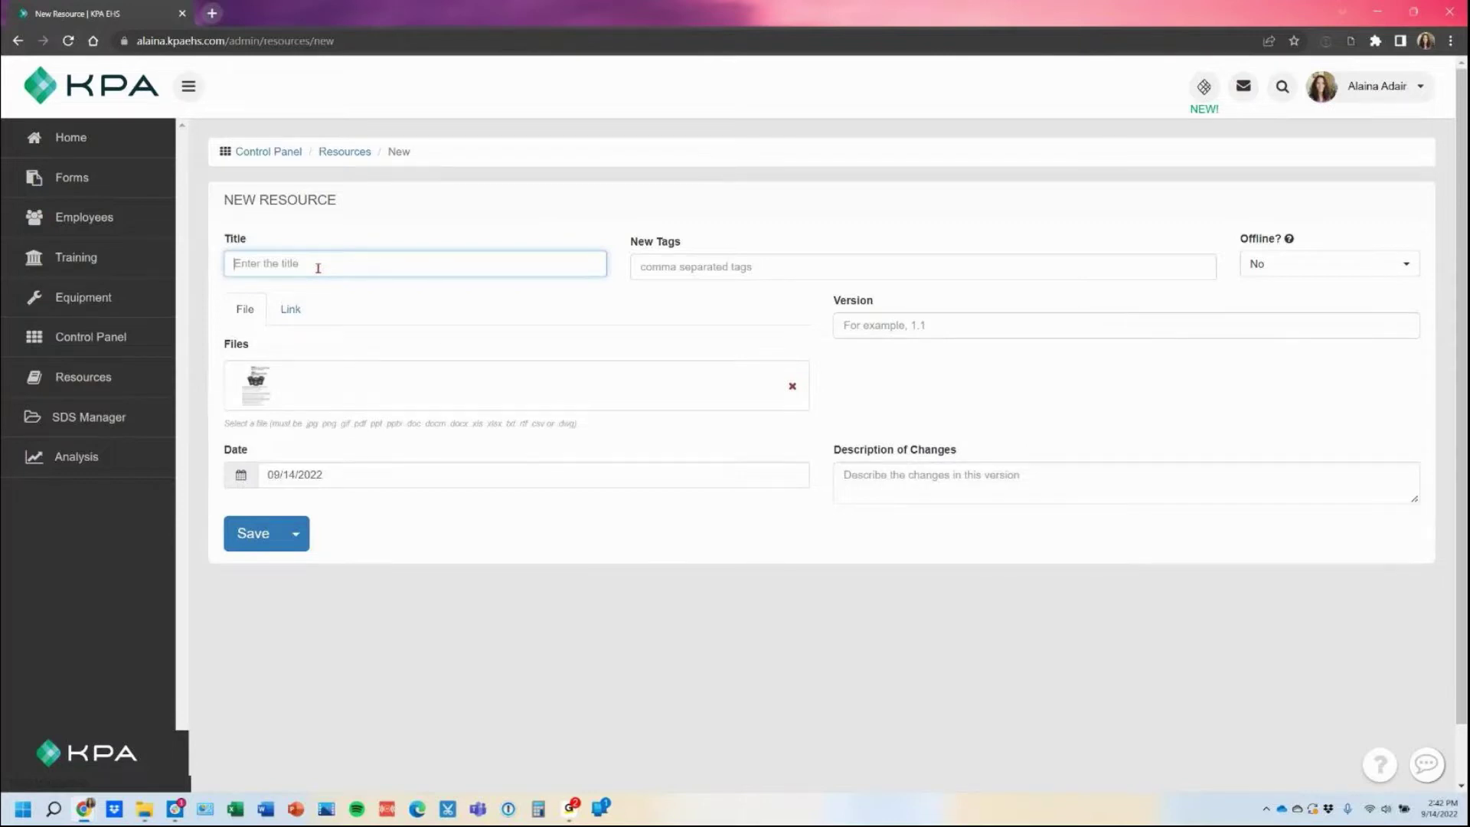
- Title the resource 'Gas Monitor Instruction Manual' and tag it Manuals
{"action": "type", "text": "Instruction Manual"}
{"action": "key", "text": "Home"}
{"action": "type", "text": "Gas Monitor"}
{"action": "left_click", "coordinate": [700, 267]}
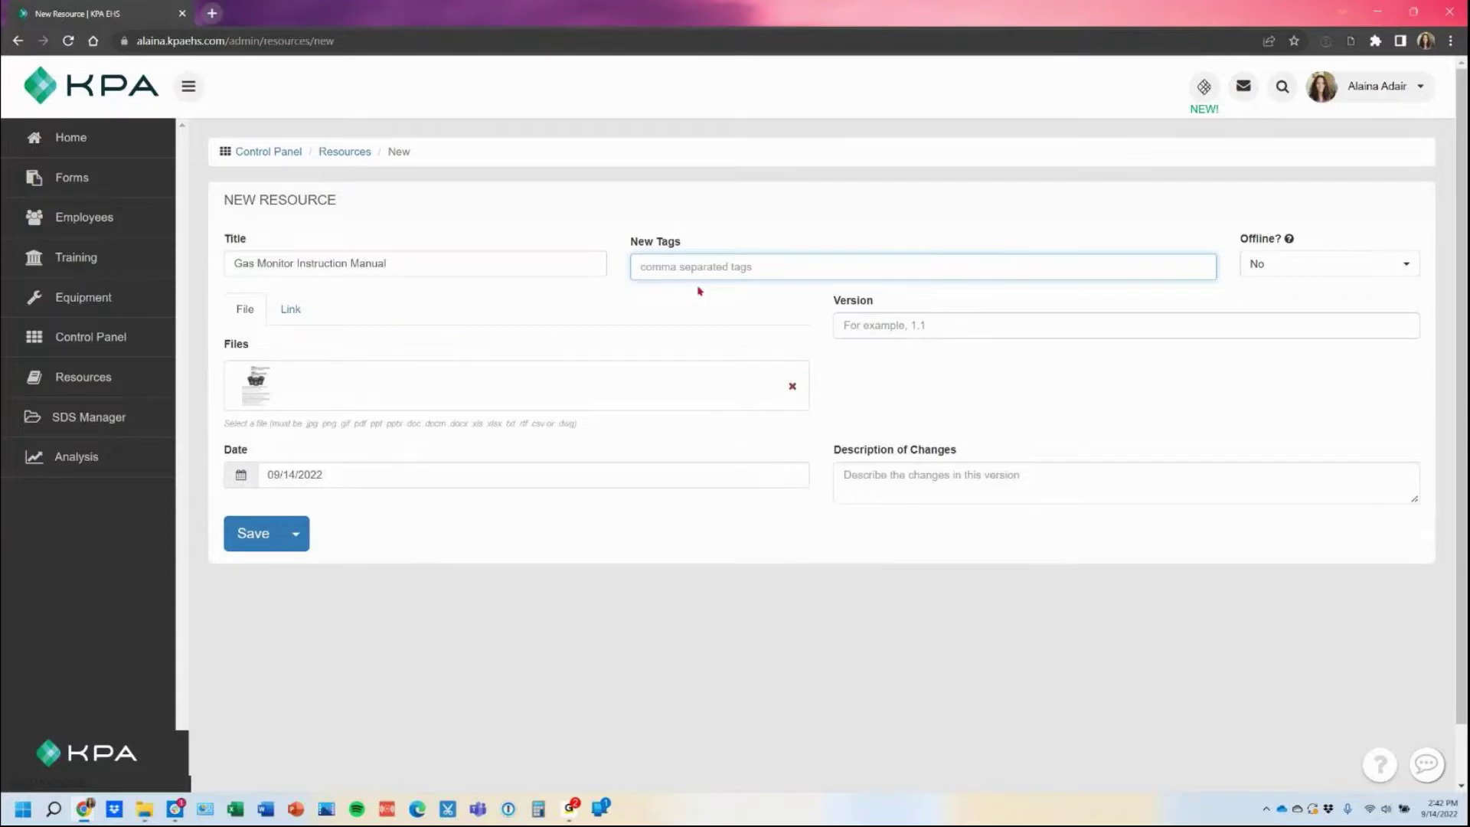
{"action": "type", "text": "Manuals"}
- Set version 1, mark the resource Offline: Yes, and view the Link option
{"action": "left_click", "coordinate": [841, 329]}
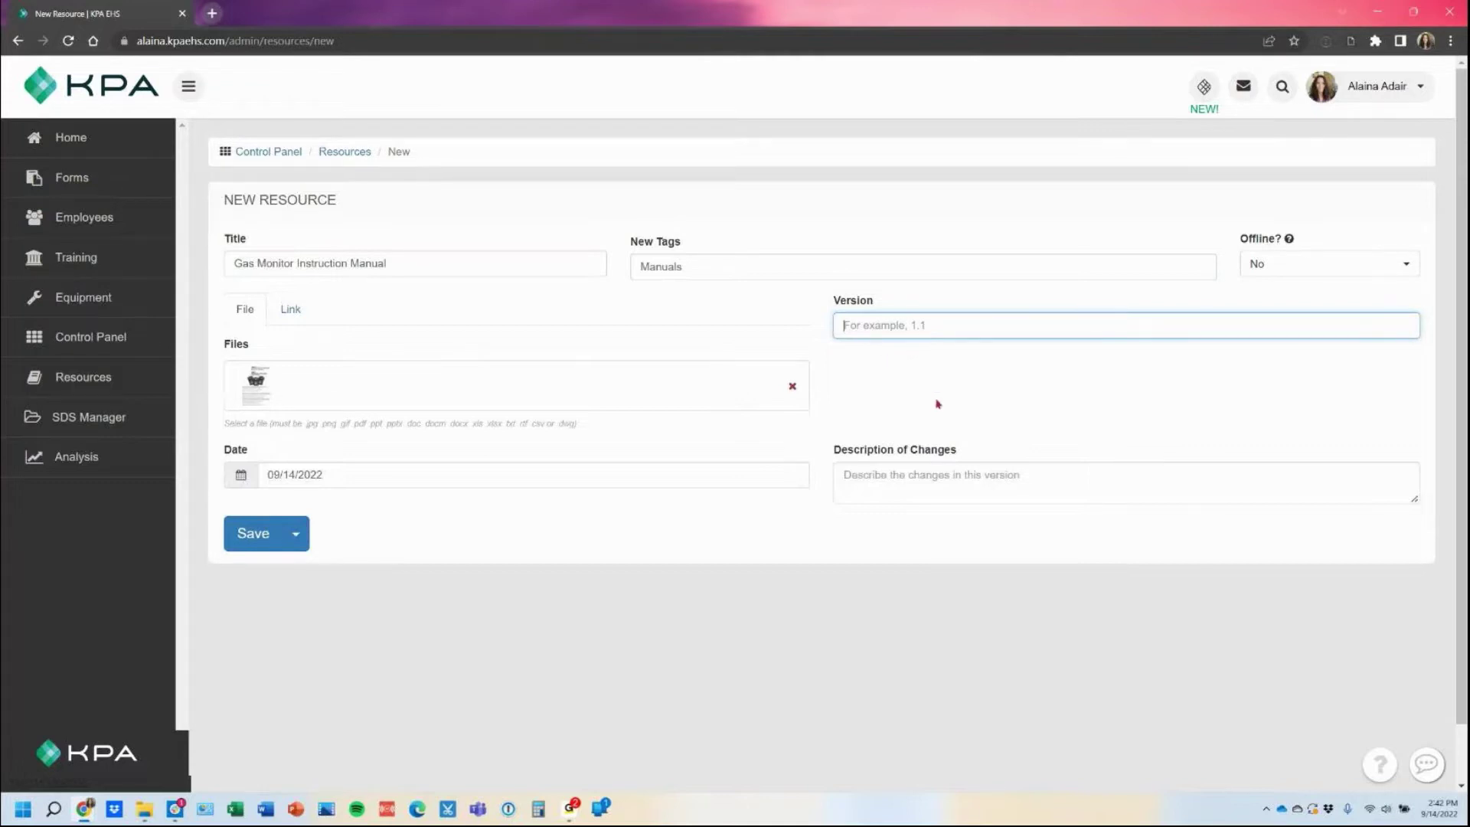
{"action": "type", "text": "1"}
{"action": "left_click", "coordinate": [1340, 268]}
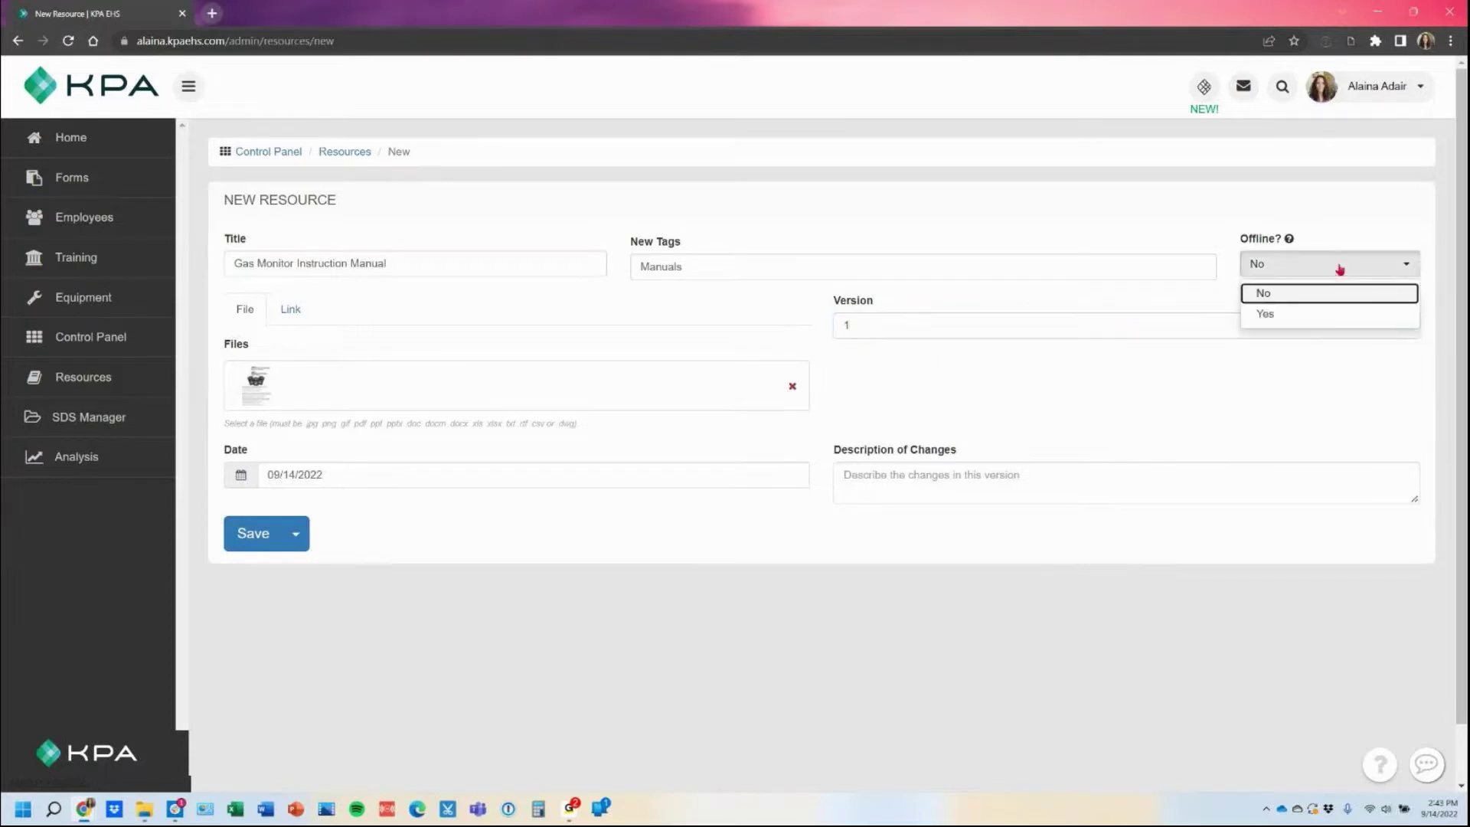
{"action": "left_click", "coordinate": [1340, 315]}
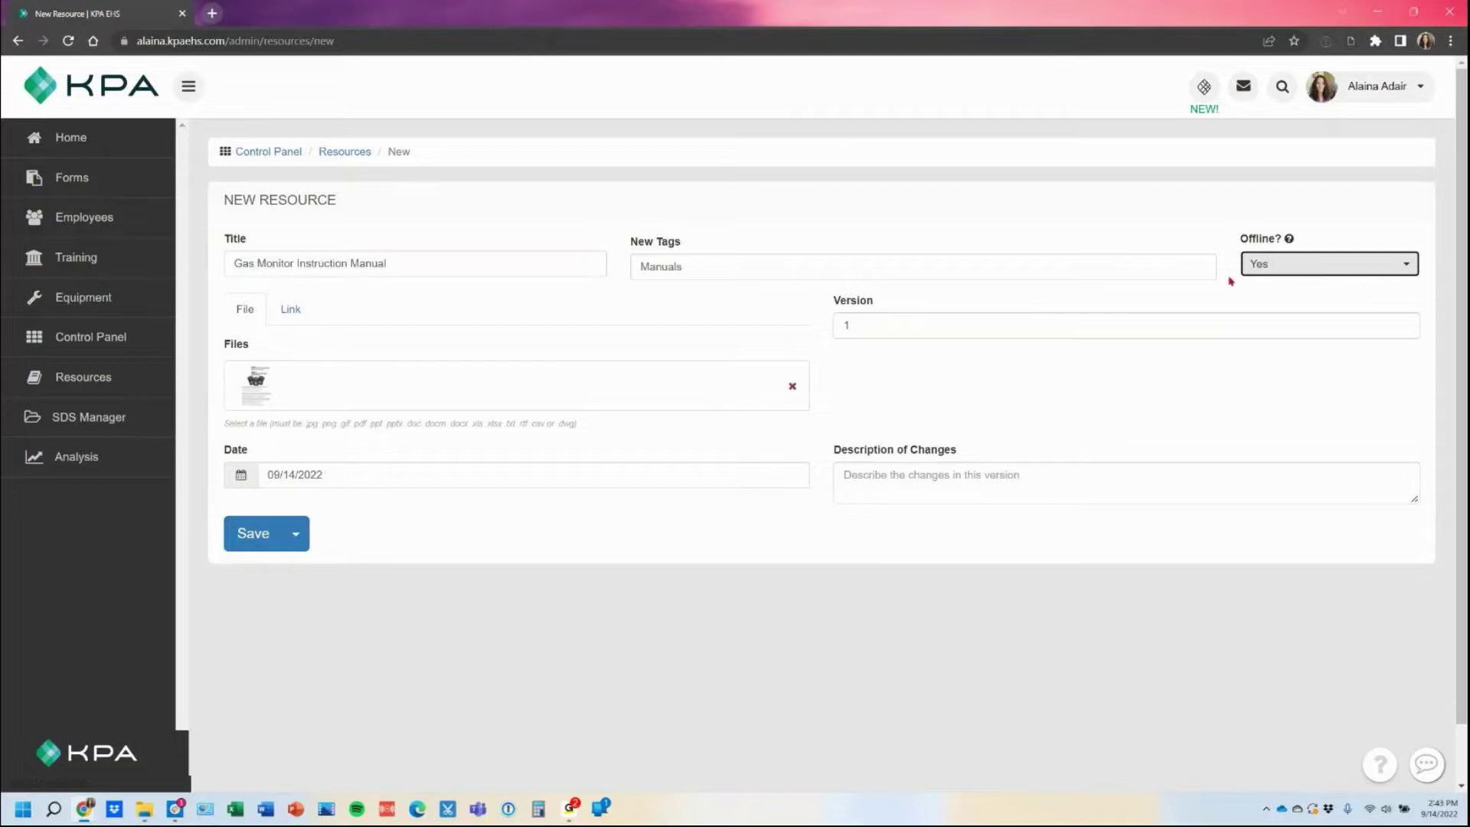
{"action": "left_click", "coordinate": [307, 321]}
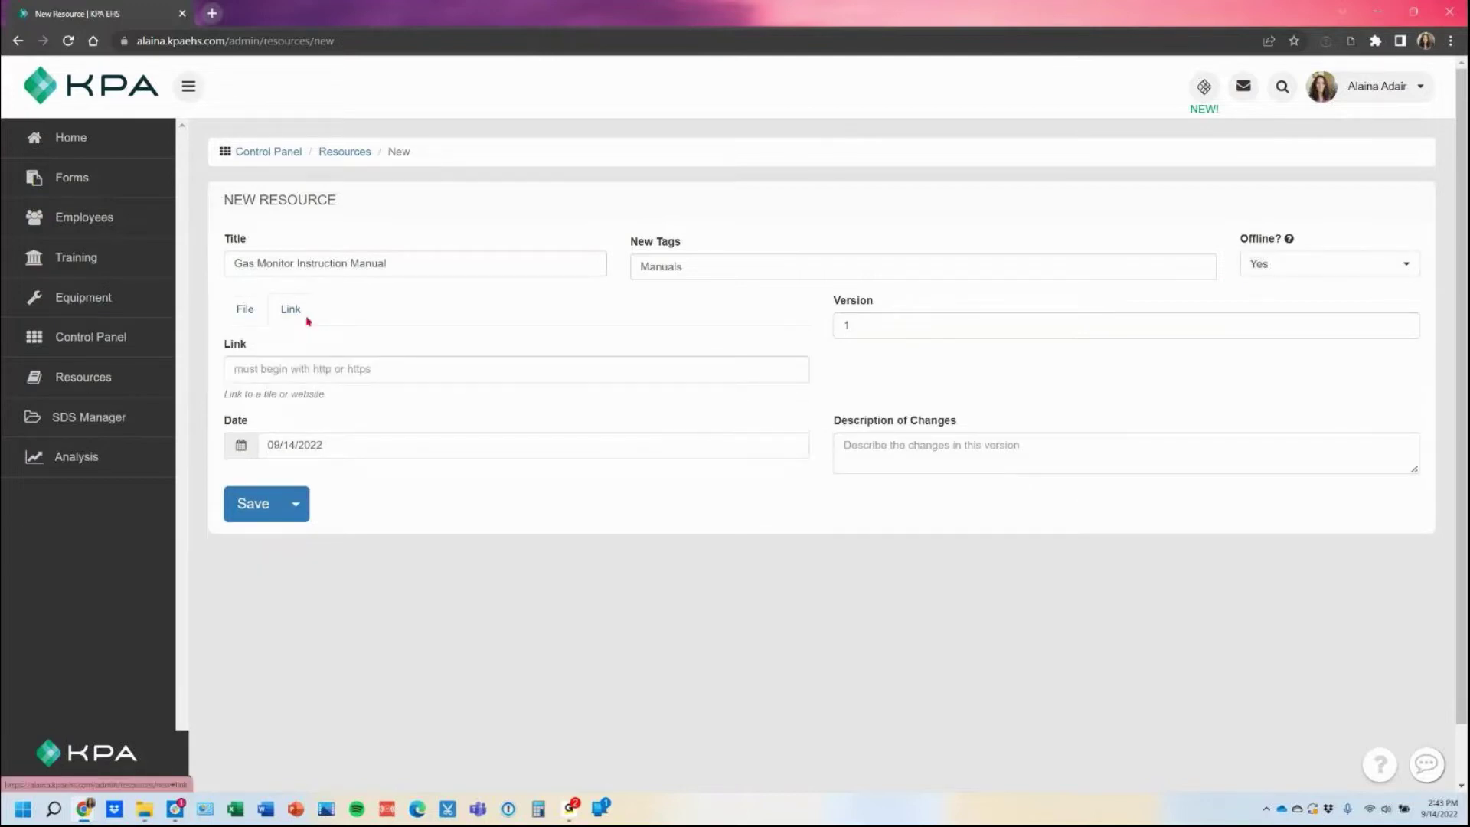
- Try the Link field, return to the attached file, and save the Gas Monitor manual
{"action": "left_click", "coordinate": [341, 367]}
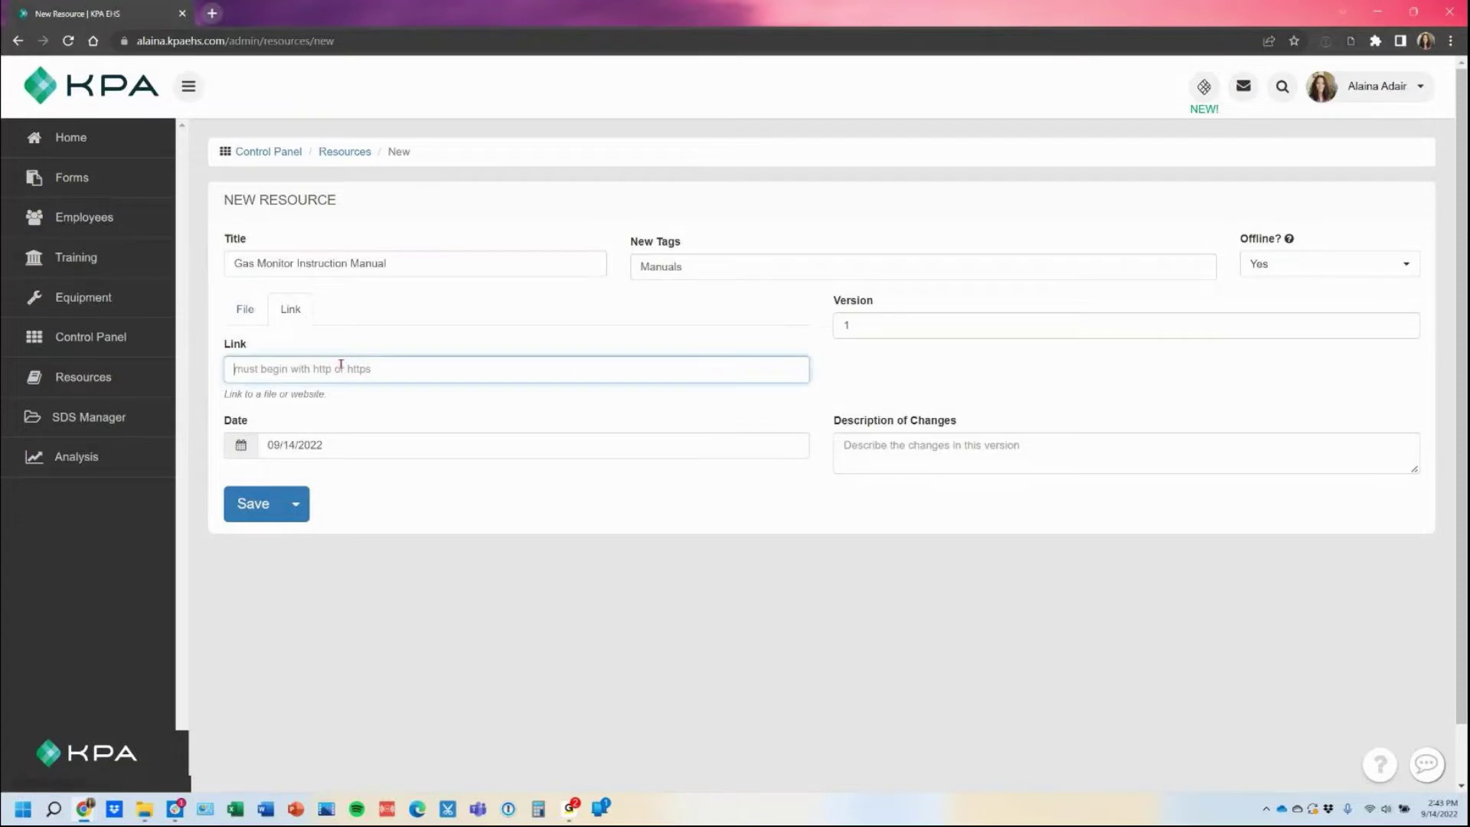
{"action": "left_click", "coordinate": [246, 314]}
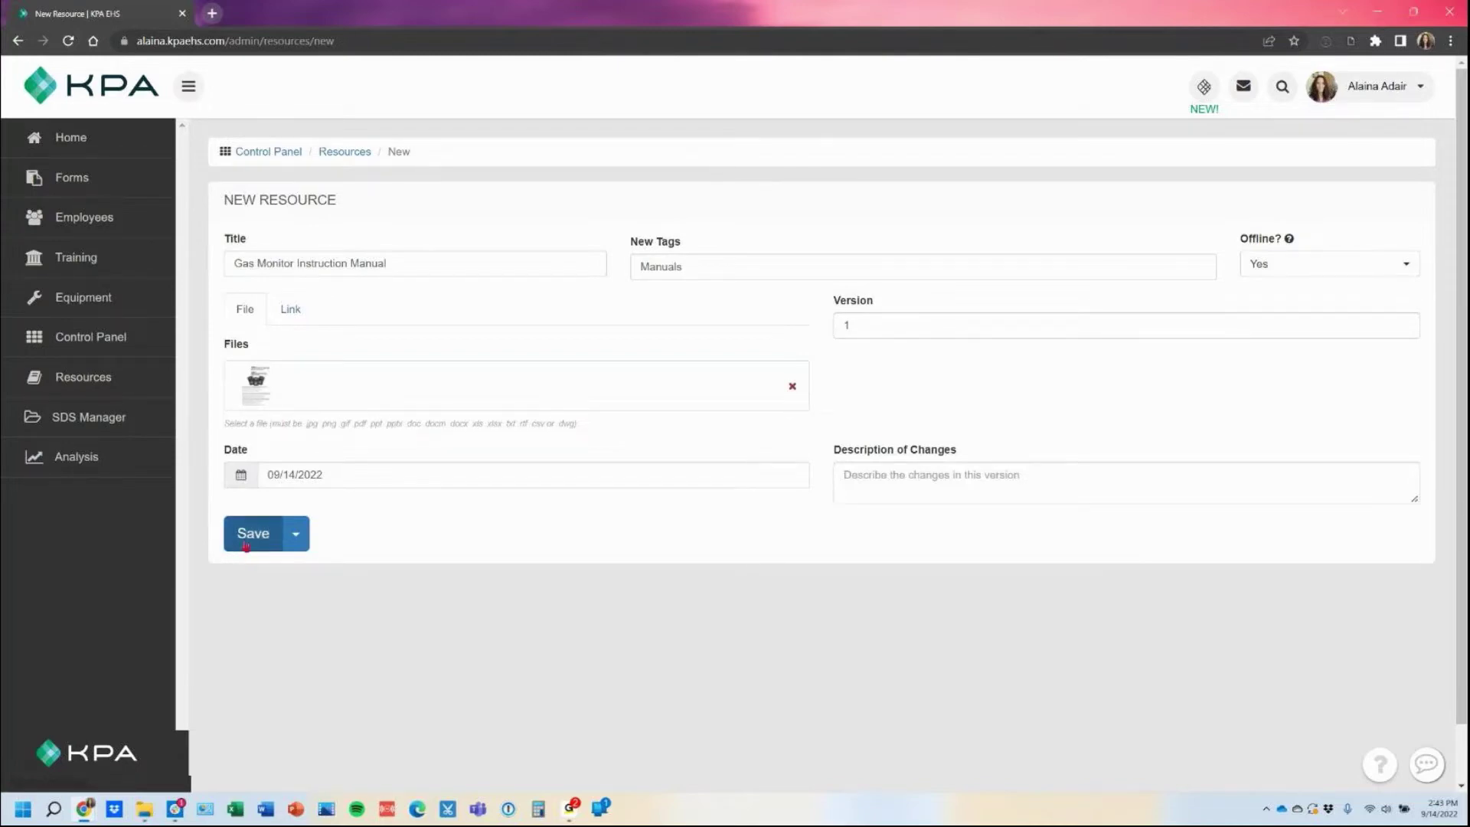
{"action": "left_click", "coordinate": [246, 545]}
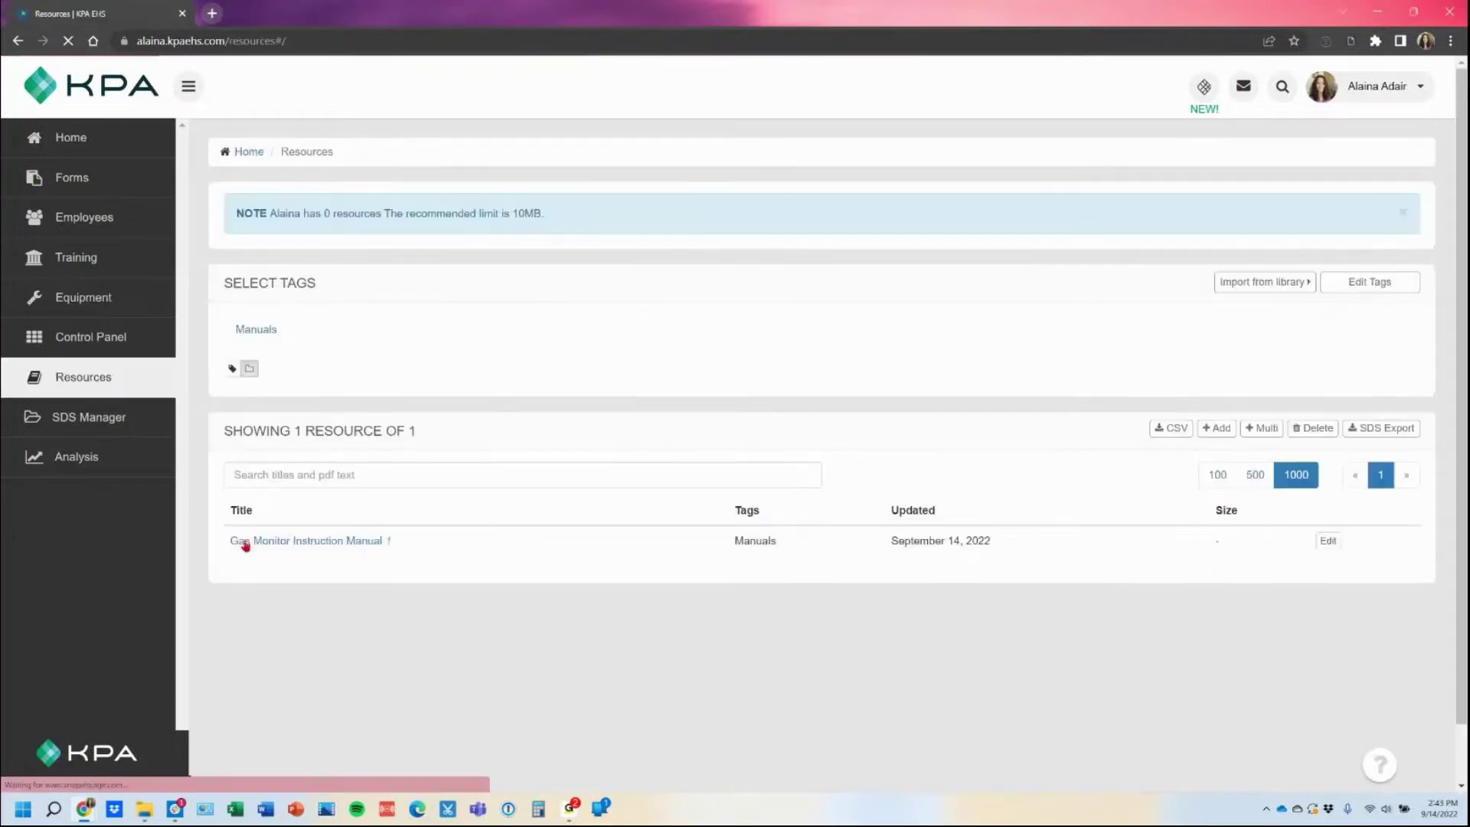
{"action": "left_click", "coordinate": [377, 544]}
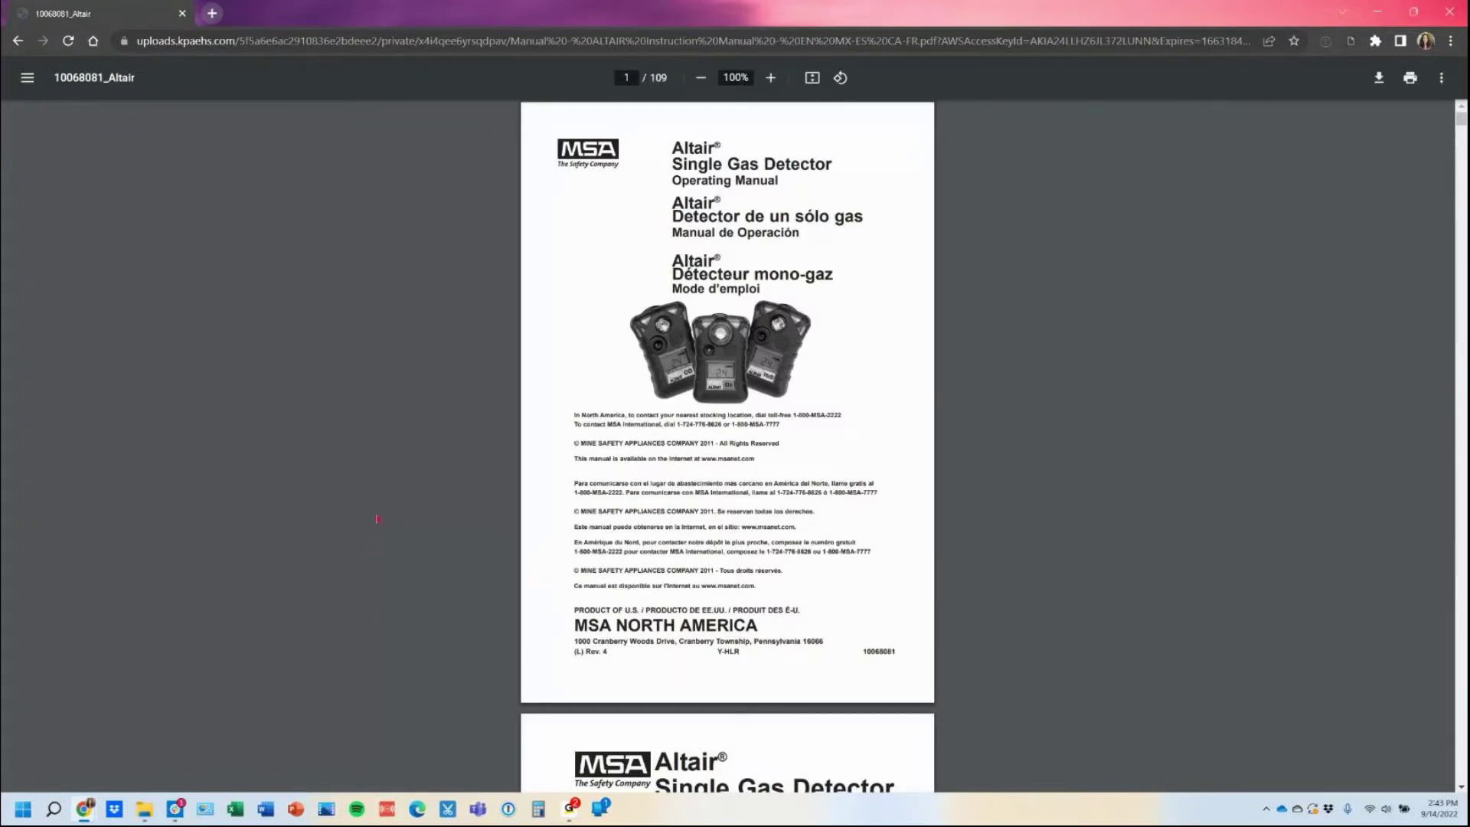
{"action": "right_click", "coordinate": [25, 45]}
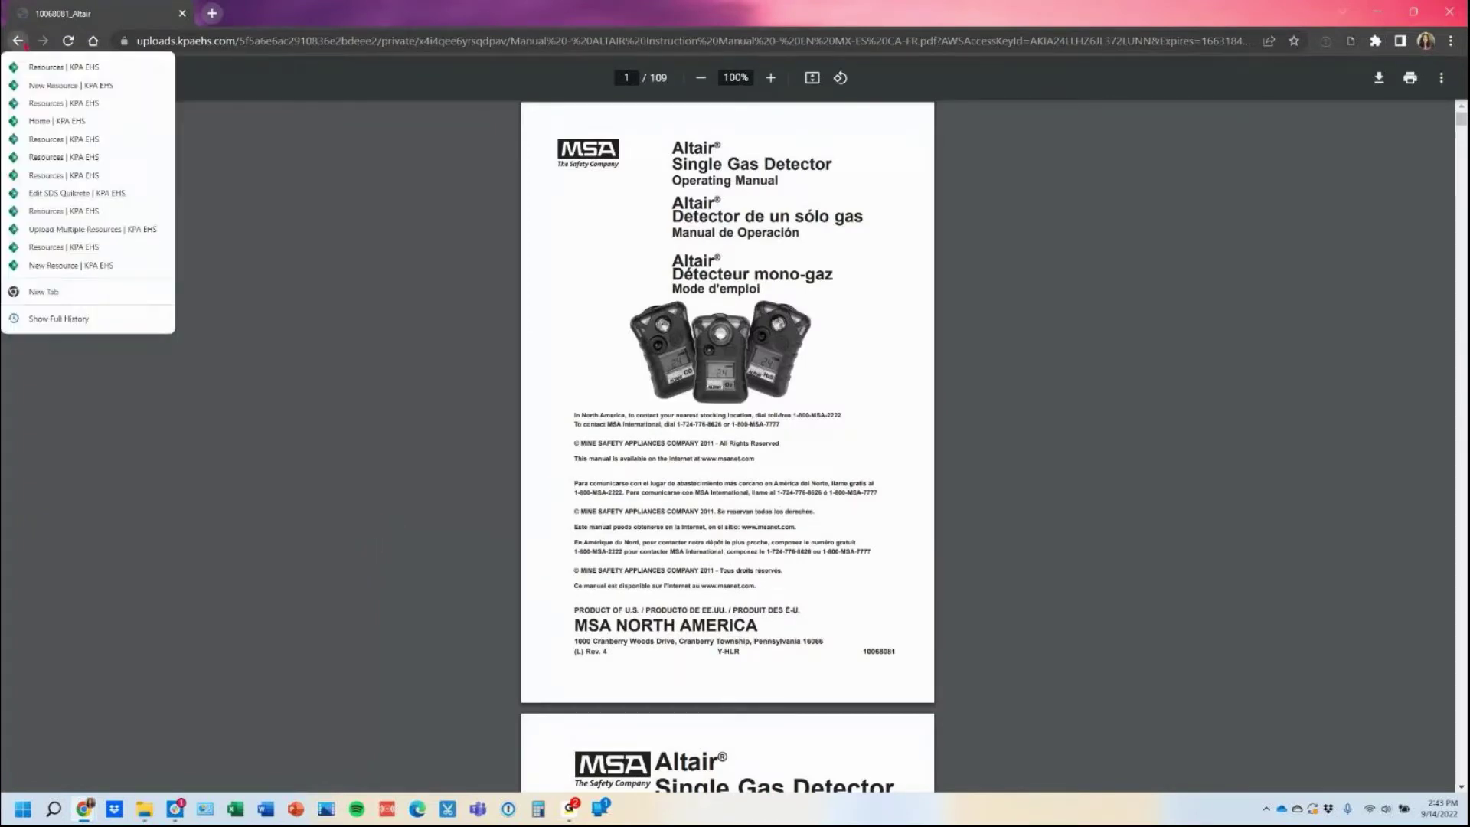
{"action": "left_click", "coordinate": [18, 46]}
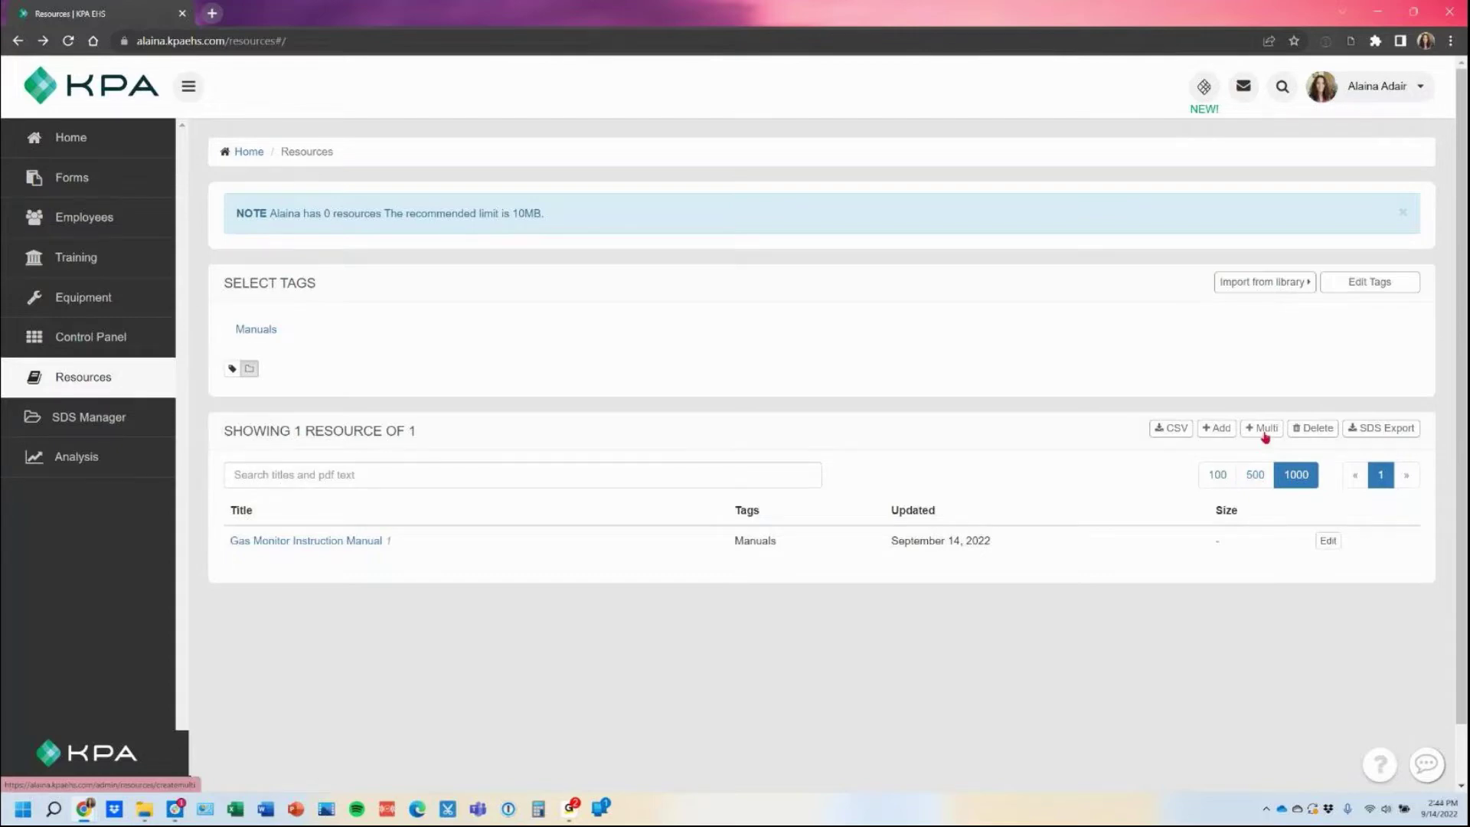
- Bulk-upload the three policy PDFs under a new 'Policyies & Procedures' tag
{"action": "left_click", "coordinate": [1264, 432]}
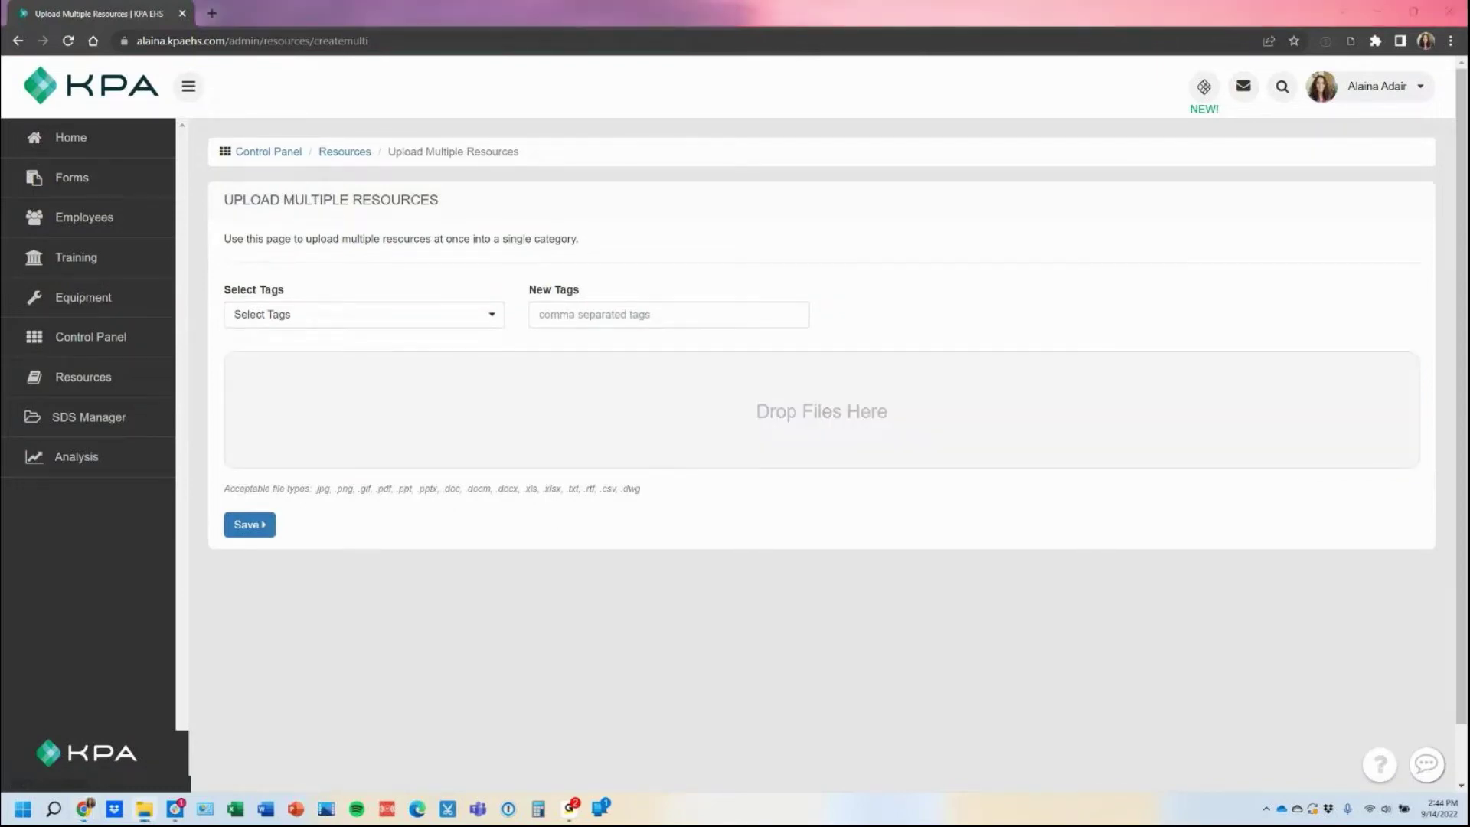
{"action": "left_click_drag", "start_coordinate": [1454, 329], "coordinate": [948, 421]}
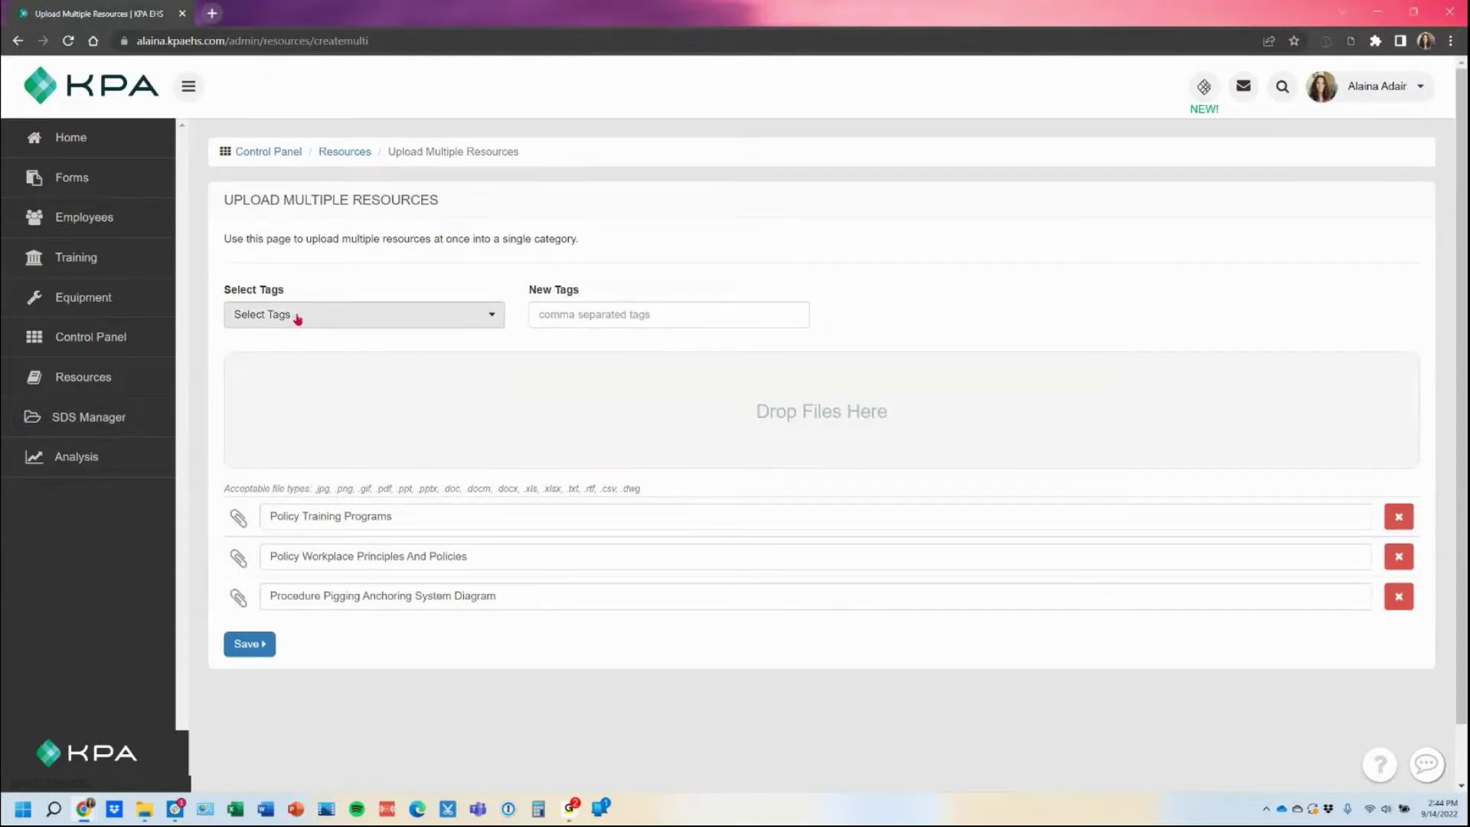
{"action": "left_click", "coordinate": [246, 319]}
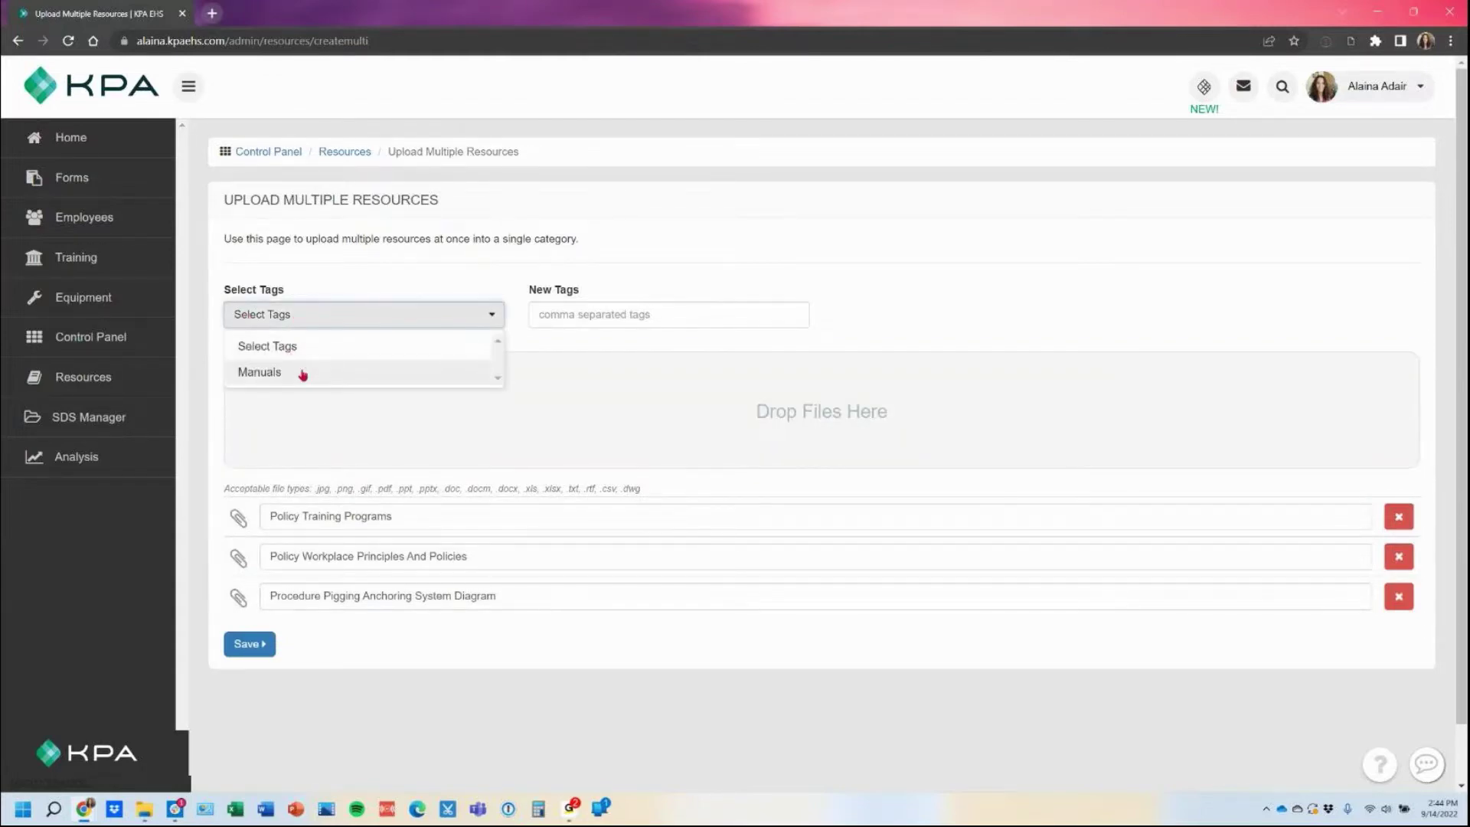
{"action": "left_click", "coordinate": [706, 320]}
{"action": "type", "text": "Policy"}
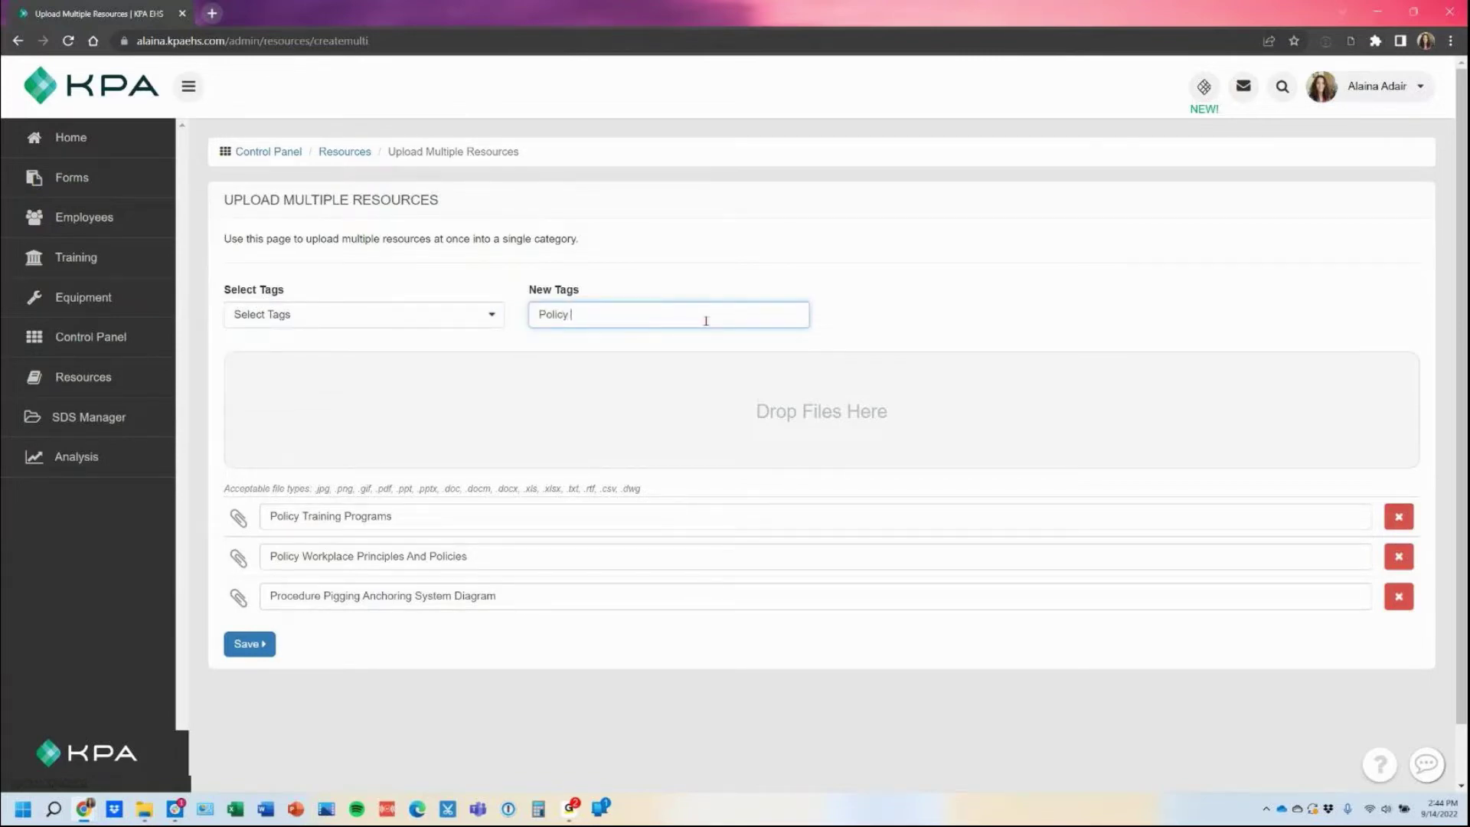
{"action": "key", "text": "BackSpace"}
{"action": "type", "text": "ies & Procedures"}
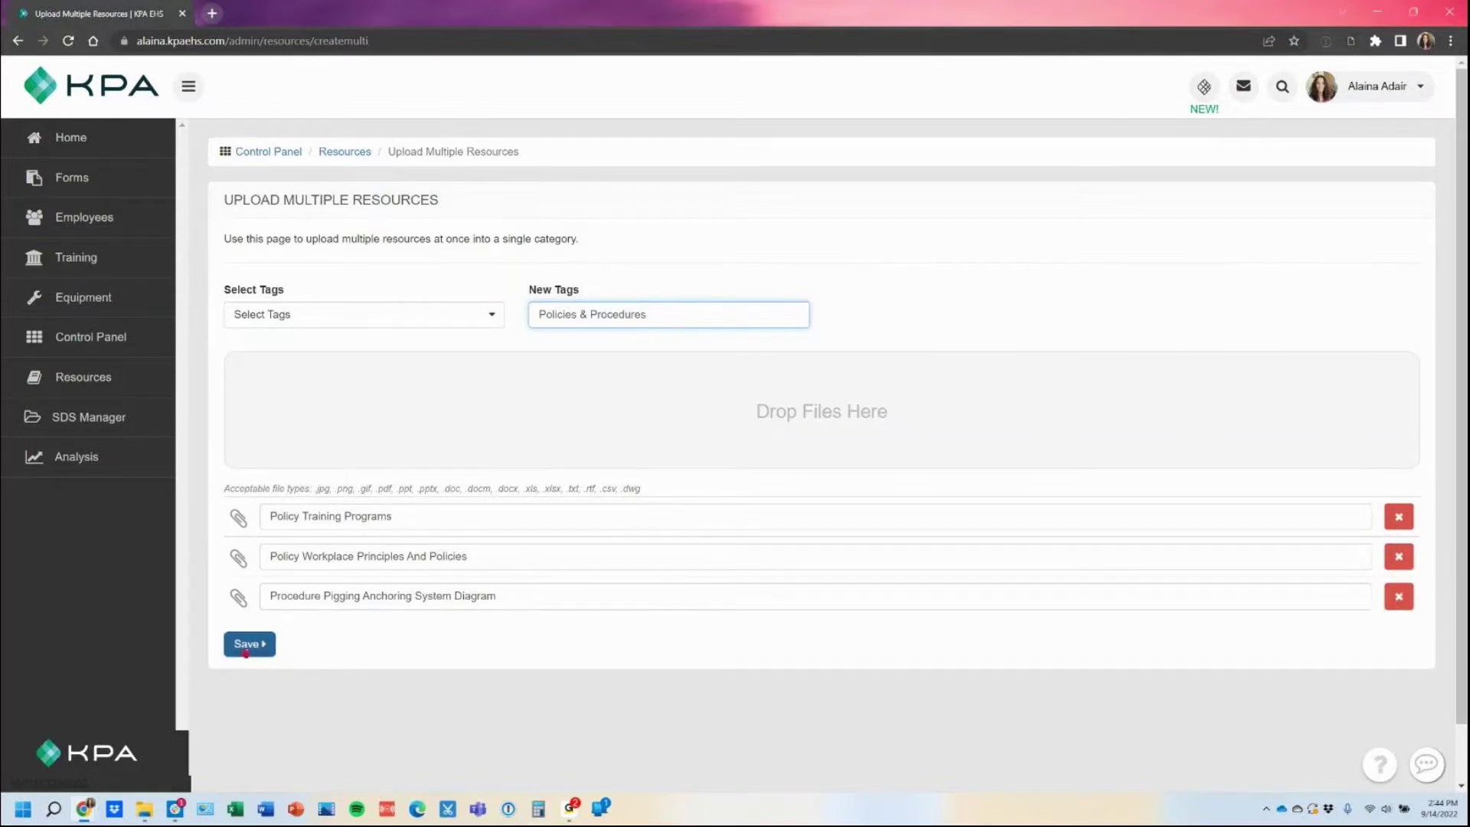
{"action": "left_click", "coordinate": [249, 644]}
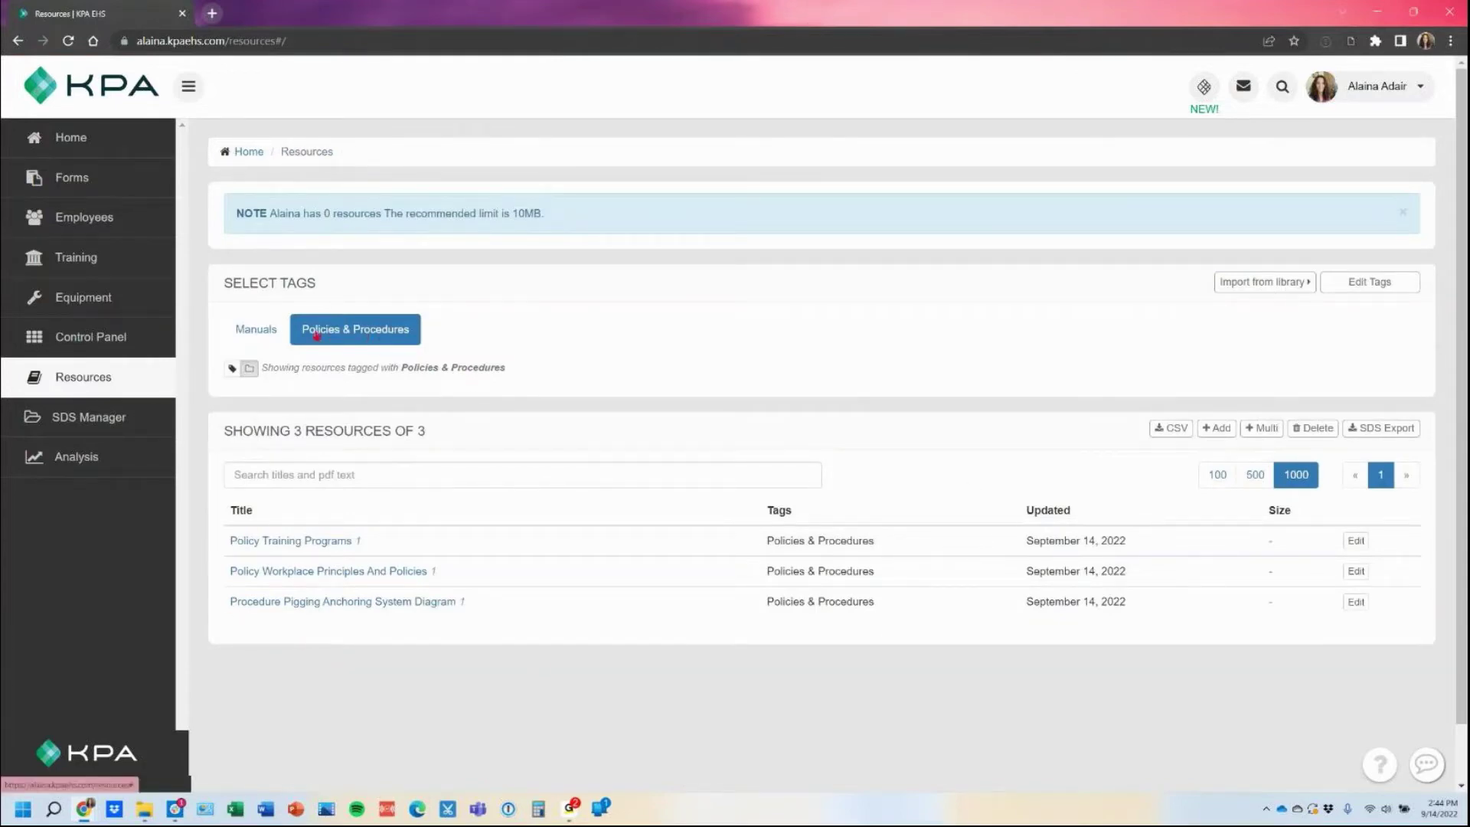
- Compare the Manuals and Policies & Procedures lists, then open the 297-document Resource Library
{"action": "left_click", "coordinate": [245, 329]}
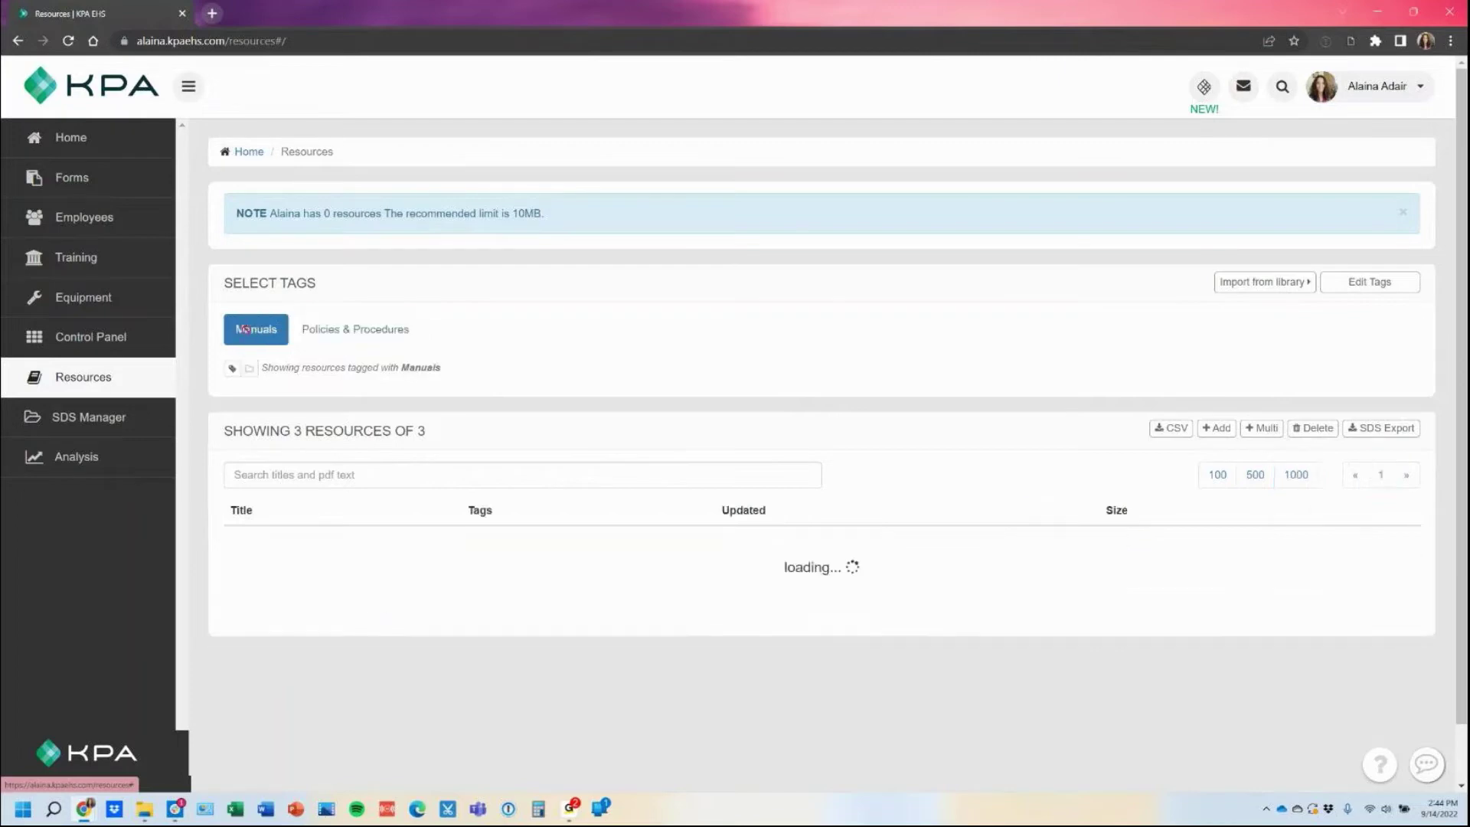
{"action": "left_click", "coordinate": [329, 337]}
{"action": "left_click", "coordinate": [273, 337]}
{"action": "left_click", "coordinate": [351, 331]}
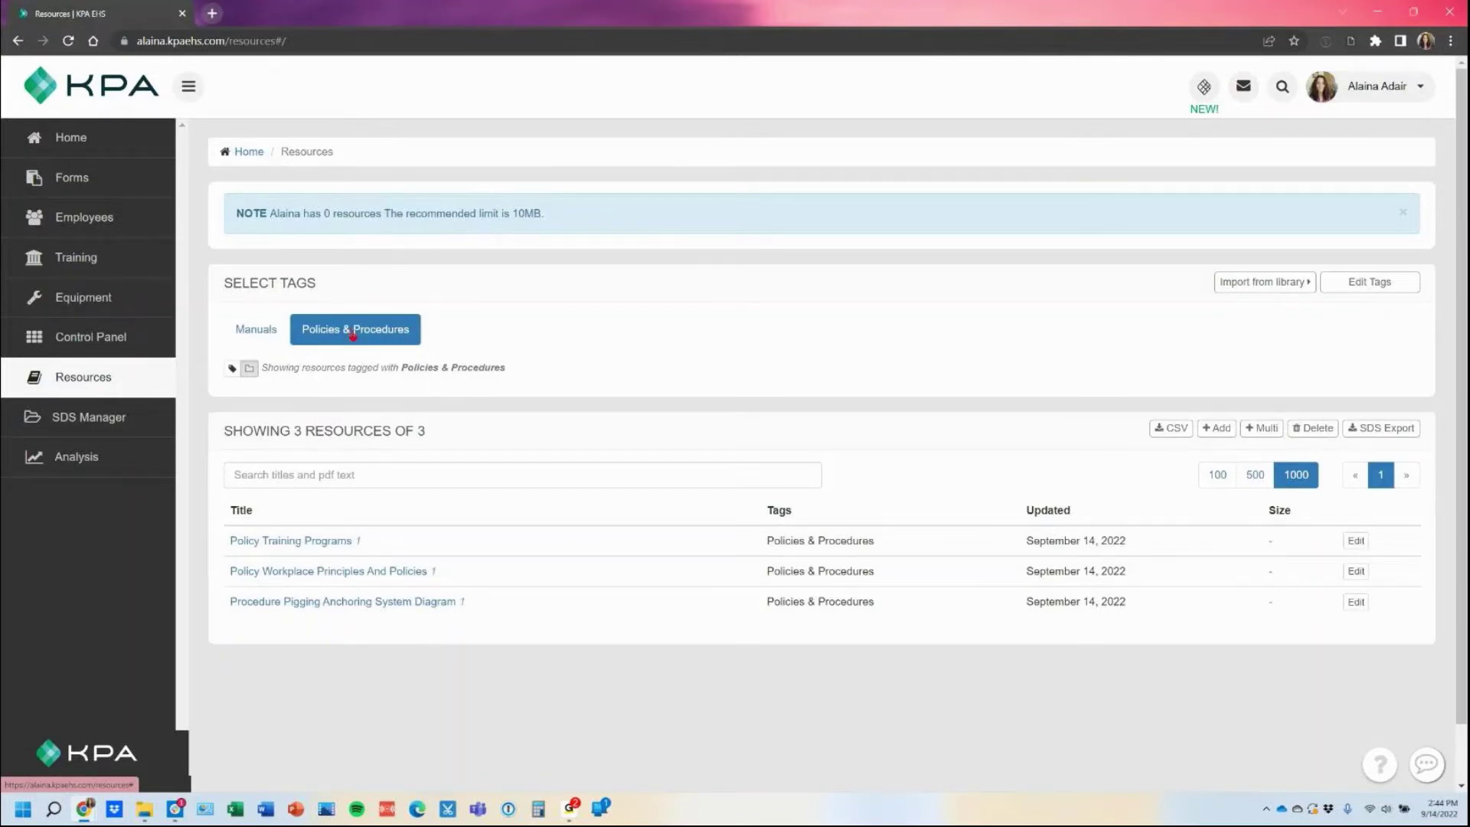
{"action": "left_click", "coordinate": [1247, 283]}
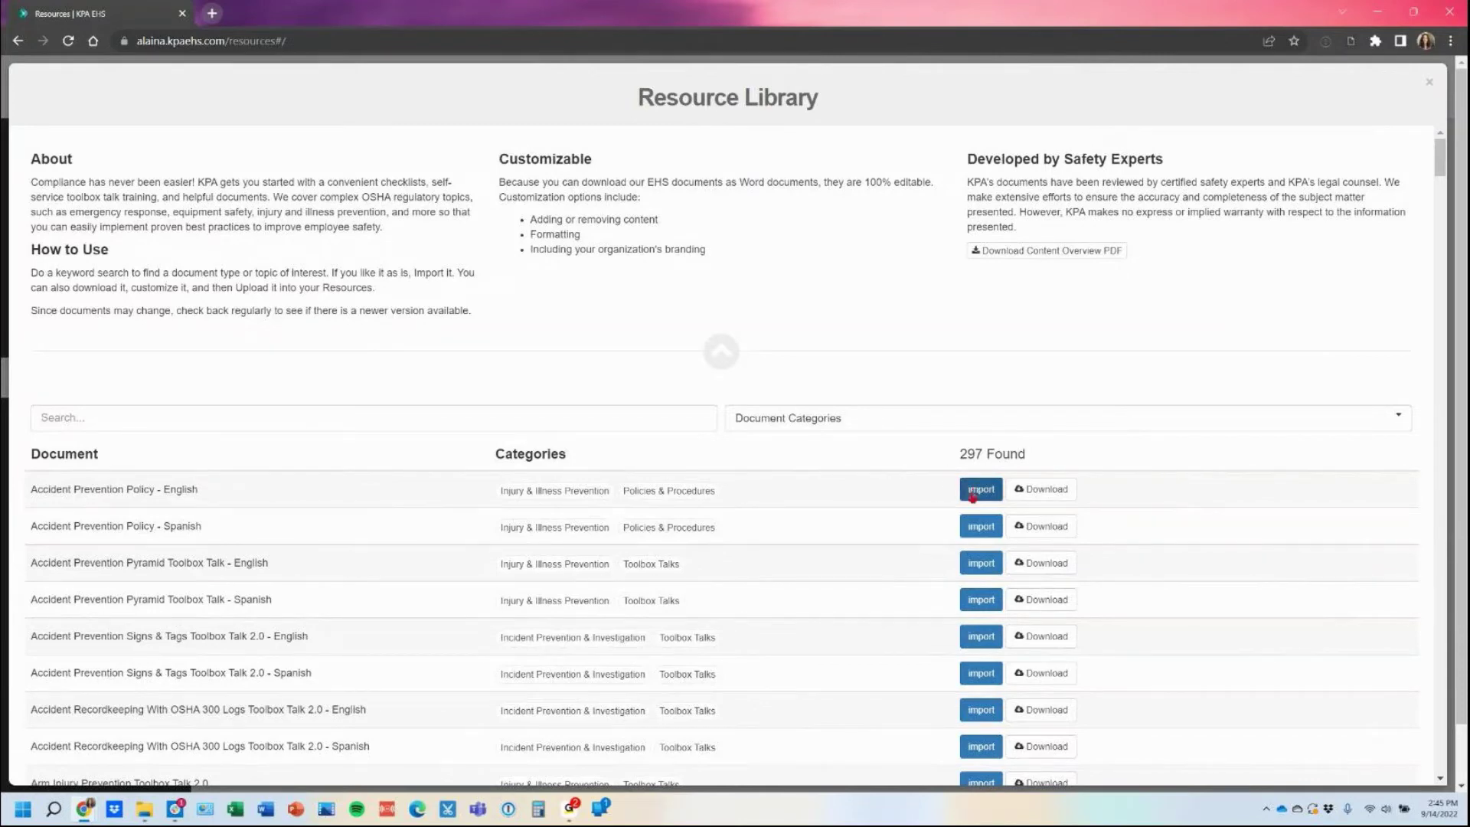
- Import Accident Prevention Policy - English with organization 'Company', position 'Job Title' and a hotline number
{"action": "left_click", "coordinate": [972, 497]}
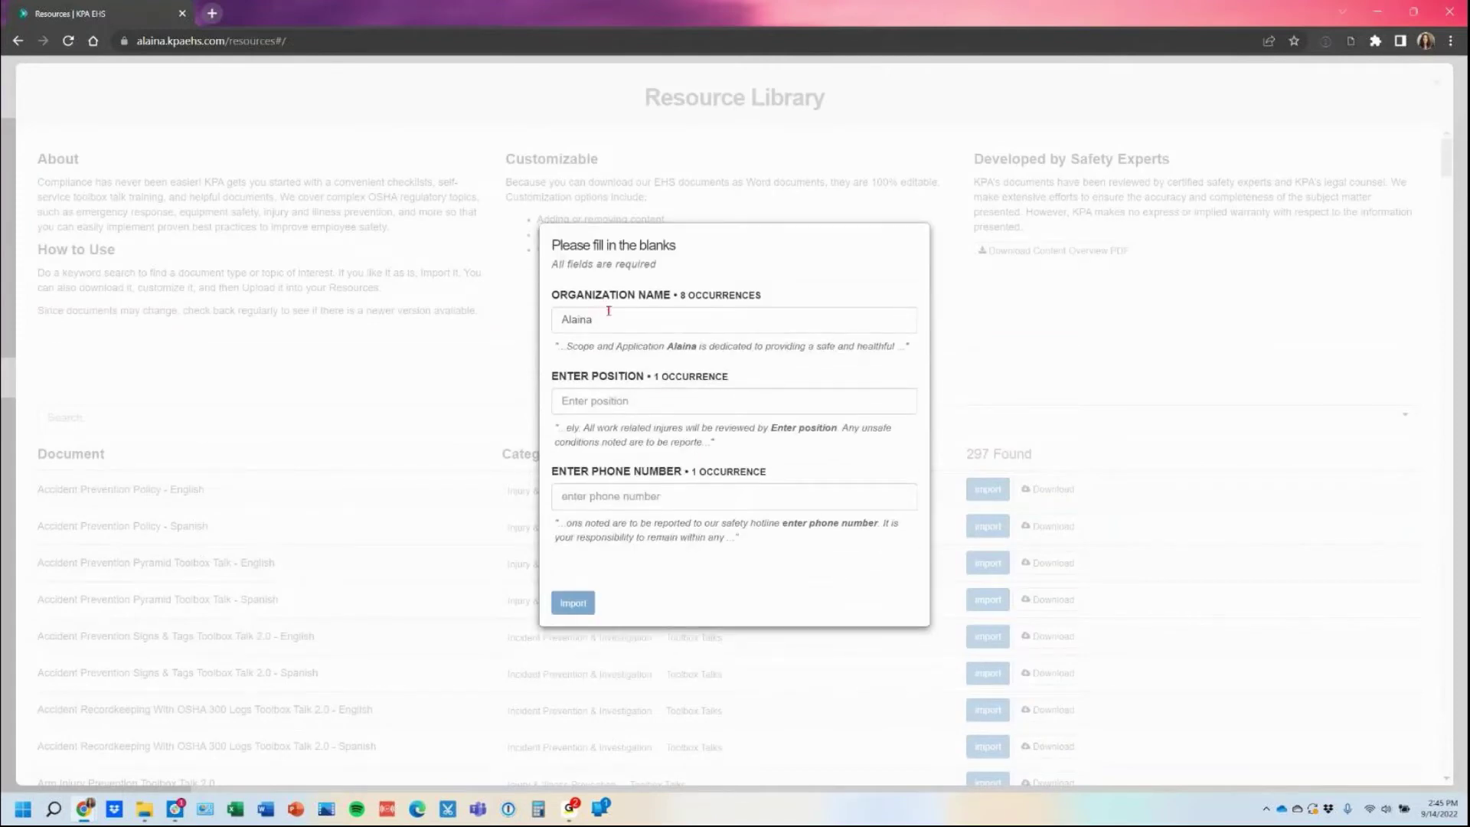
{"action": "double_click", "coordinate": [578, 319]}
{"action": "type", "text": "Company"}
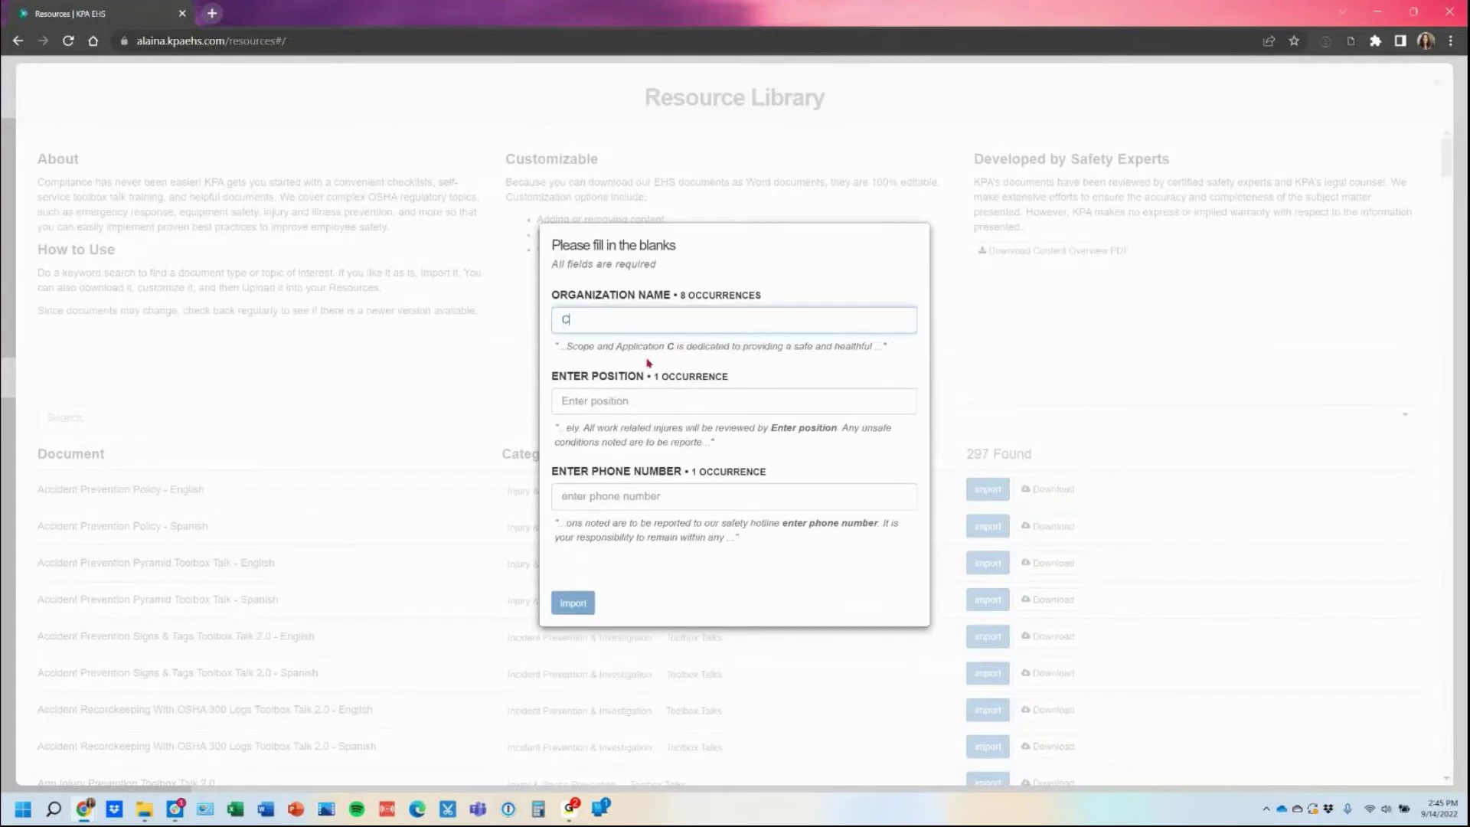
{"action": "left_click", "coordinate": [633, 412]}
{"action": "type", "text": "Job Title"}
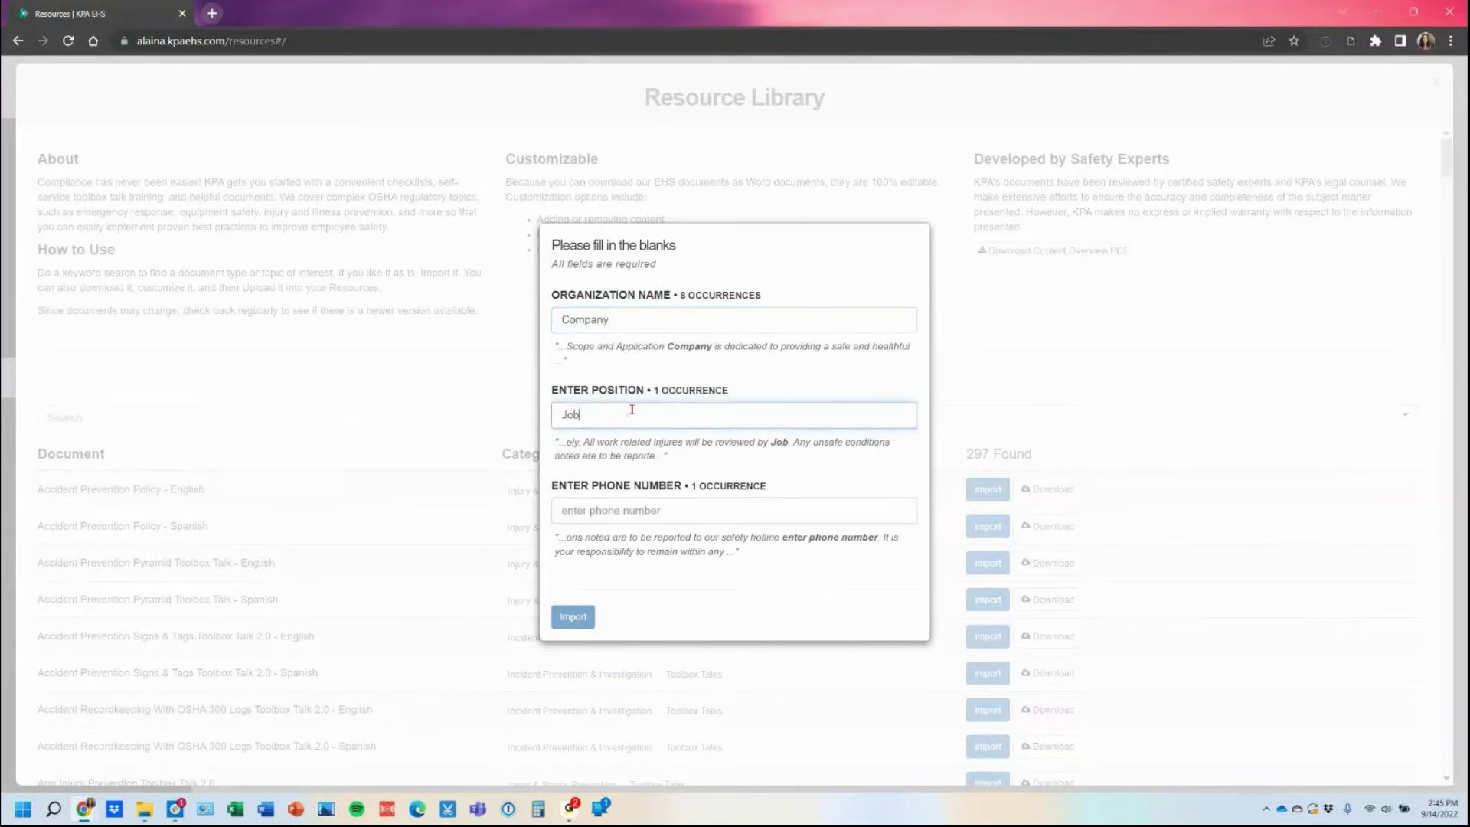
{"action": "left_click", "coordinate": [668, 511]}
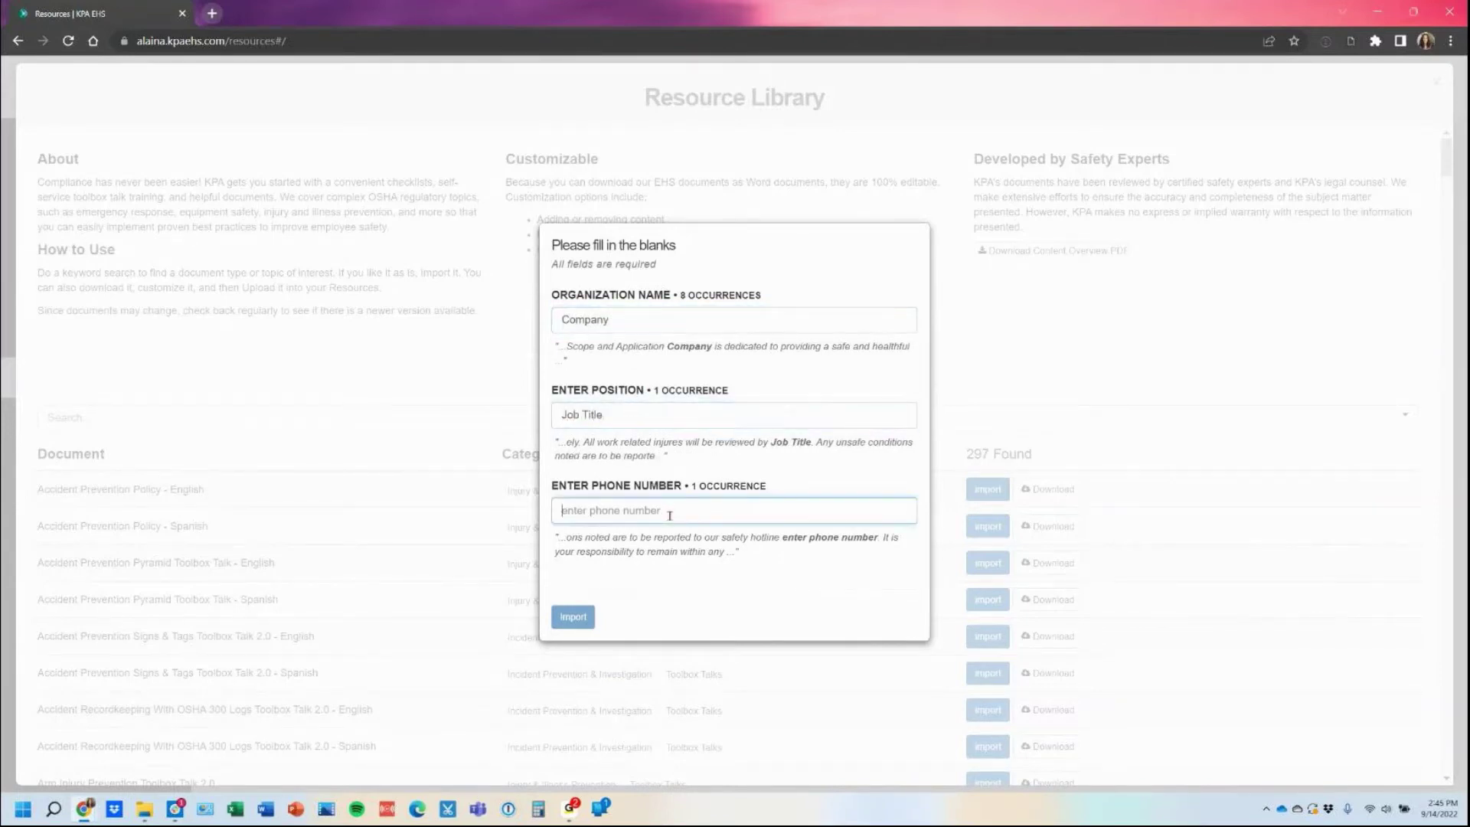
{"action": "type", "text": "40"}
{"action": "key", "text": "BackSpace"}
{"action": "key", "text": "BackSpace"}
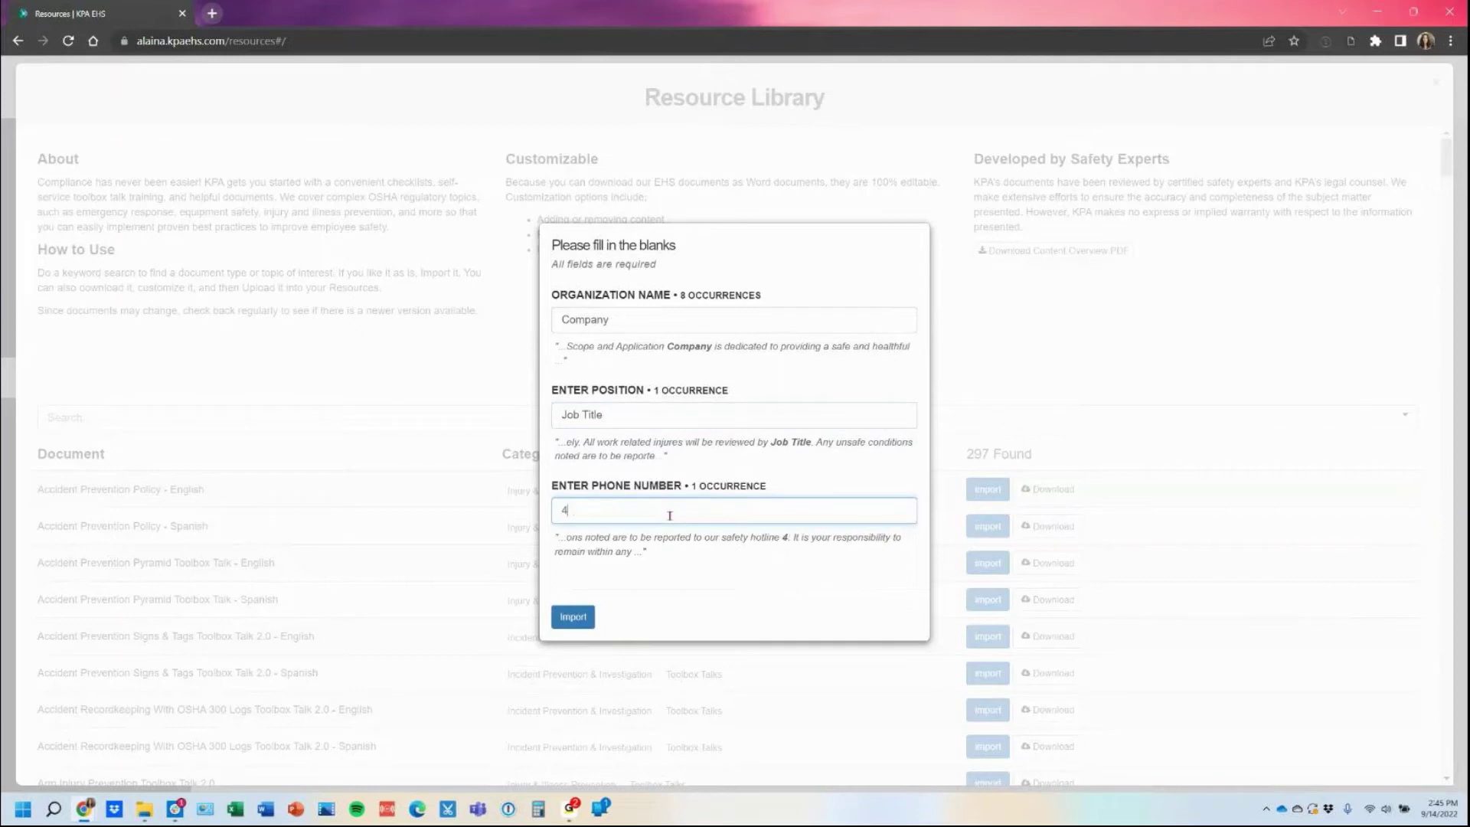
{"action": "type", "text": "123-456-7890"}
{"action": "left_click", "coordinate": [582, 622]}
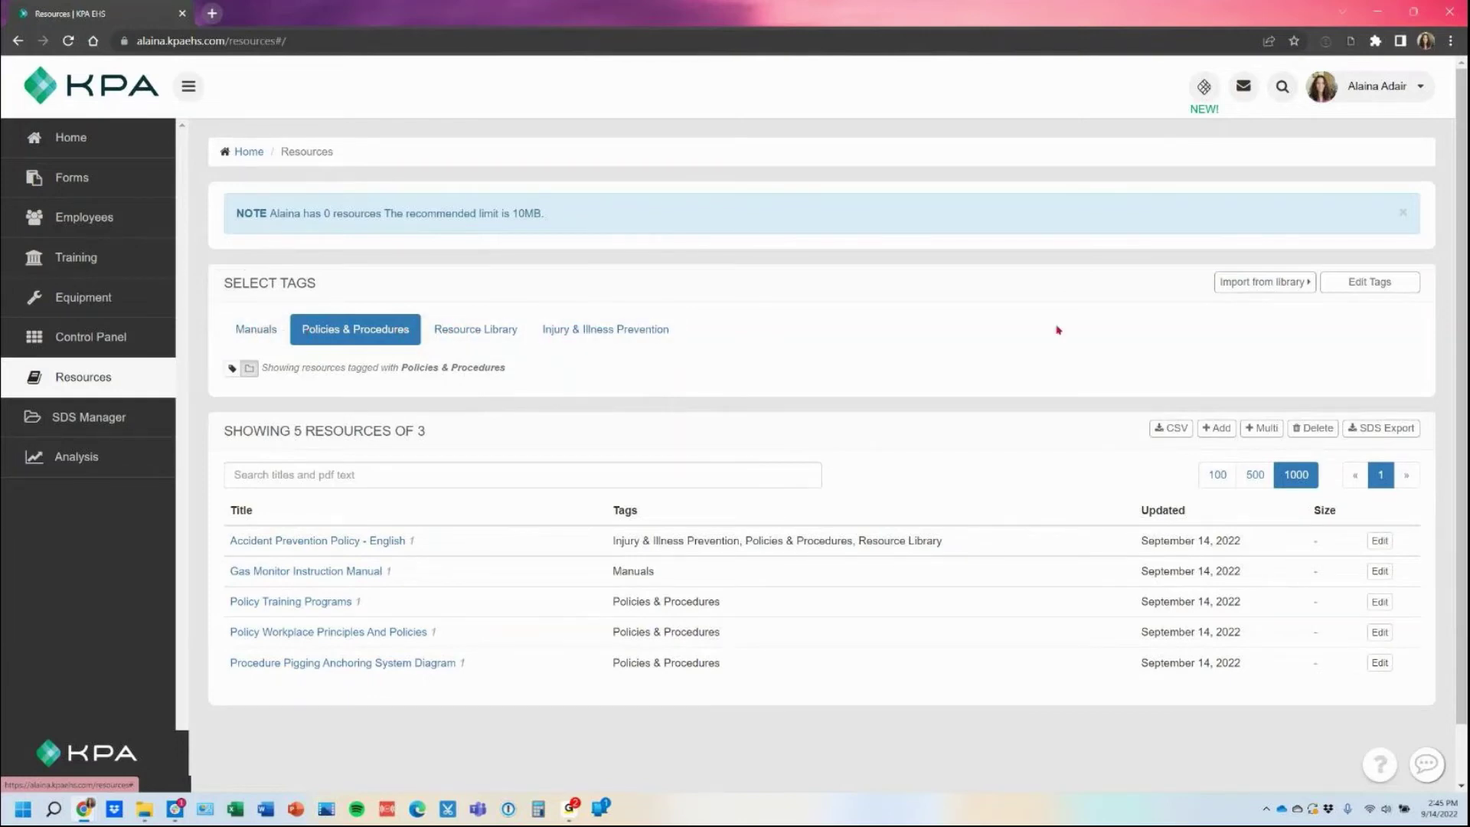
- In tag settings, set Resource Library and Injury & Illness Prevention visibility to Everyone
{"action": "left_click", "coordinate": [1362, 288]}
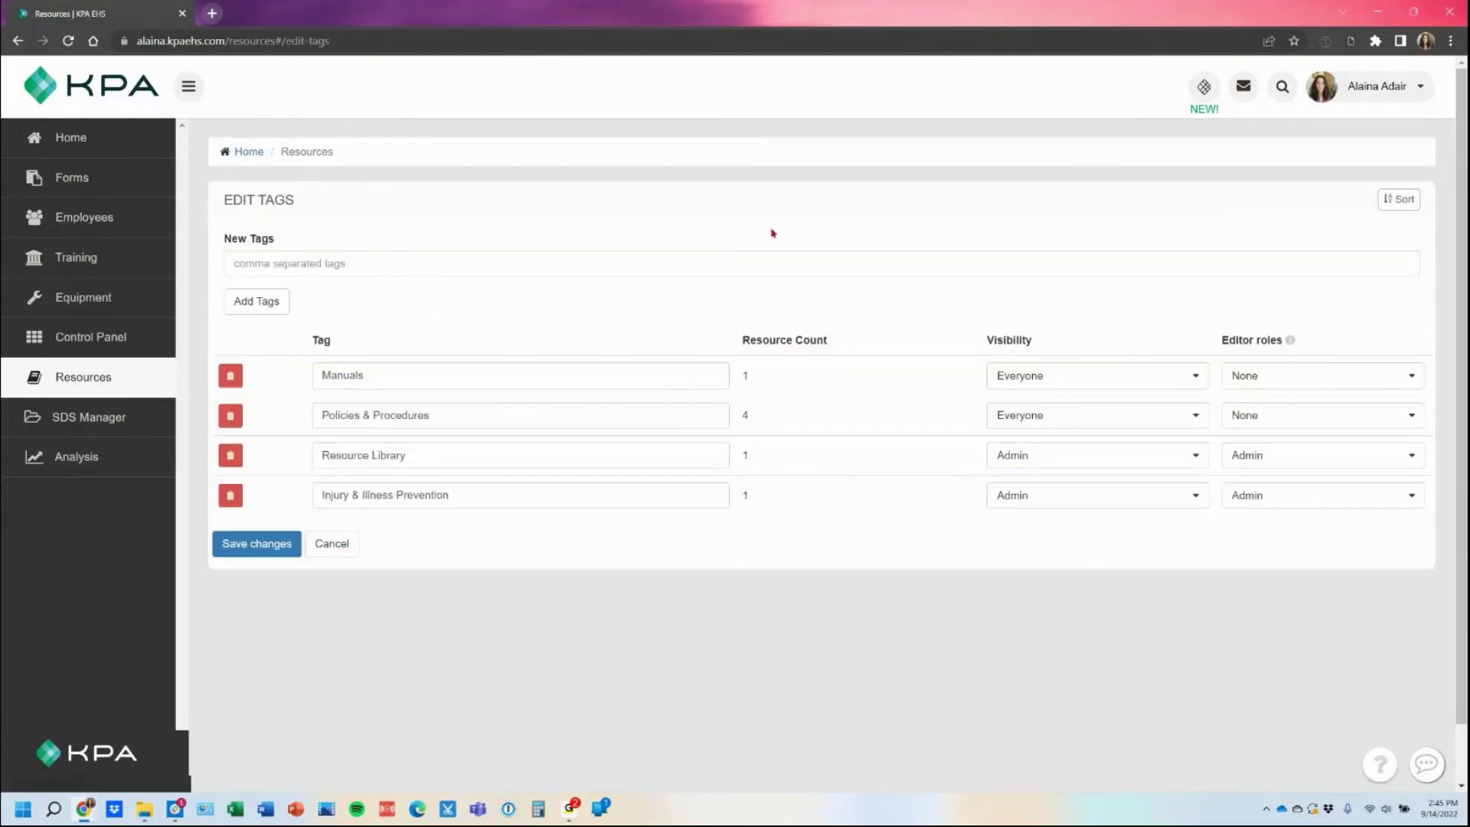
{"action": "left_click", "coordinate": [740, 253]}
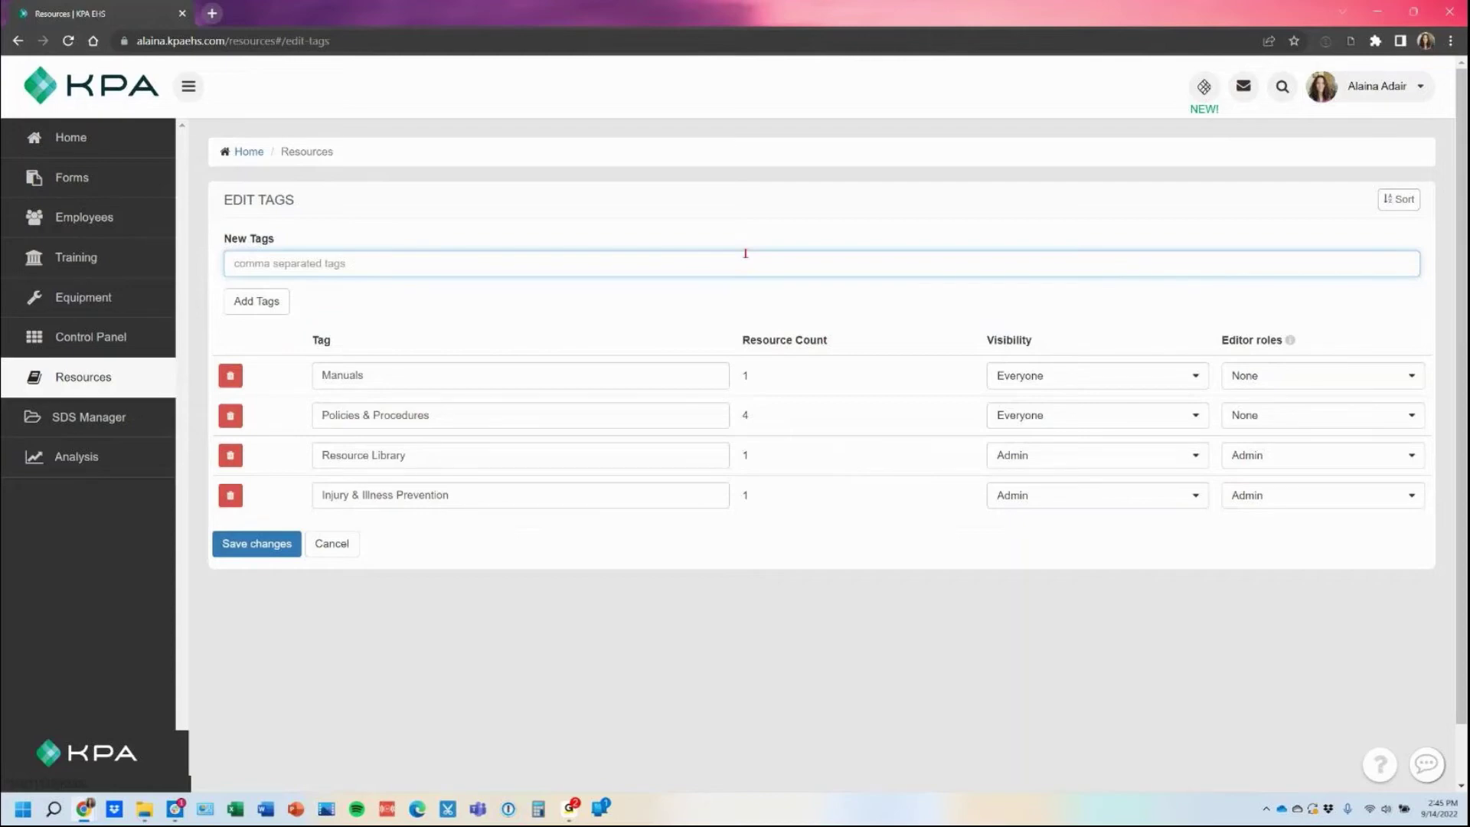
{"action": "left_click", "coordinate": [1038, 460]}
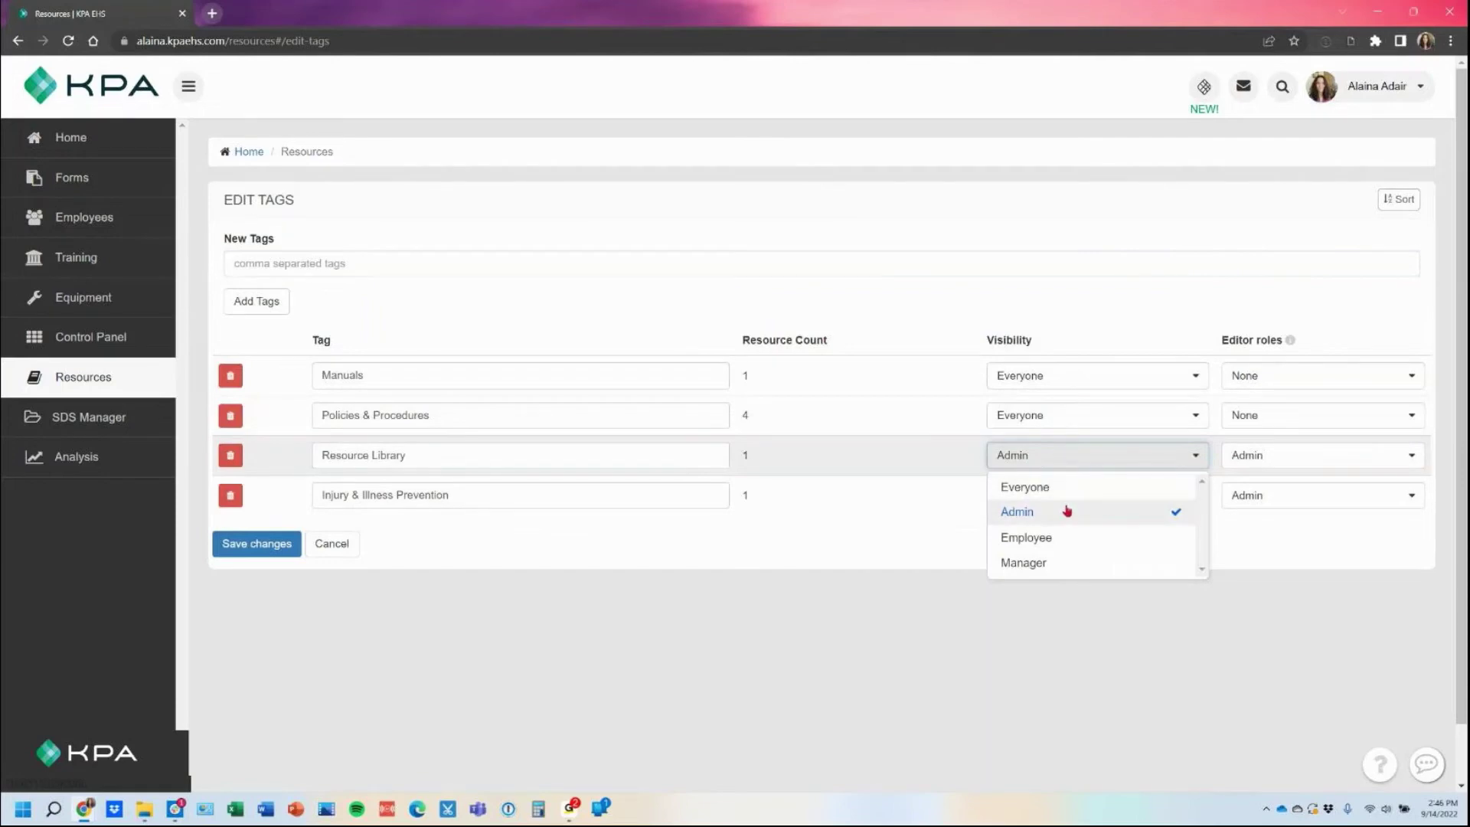
{"action": "left_click", "coordinate": [1052, 491]}
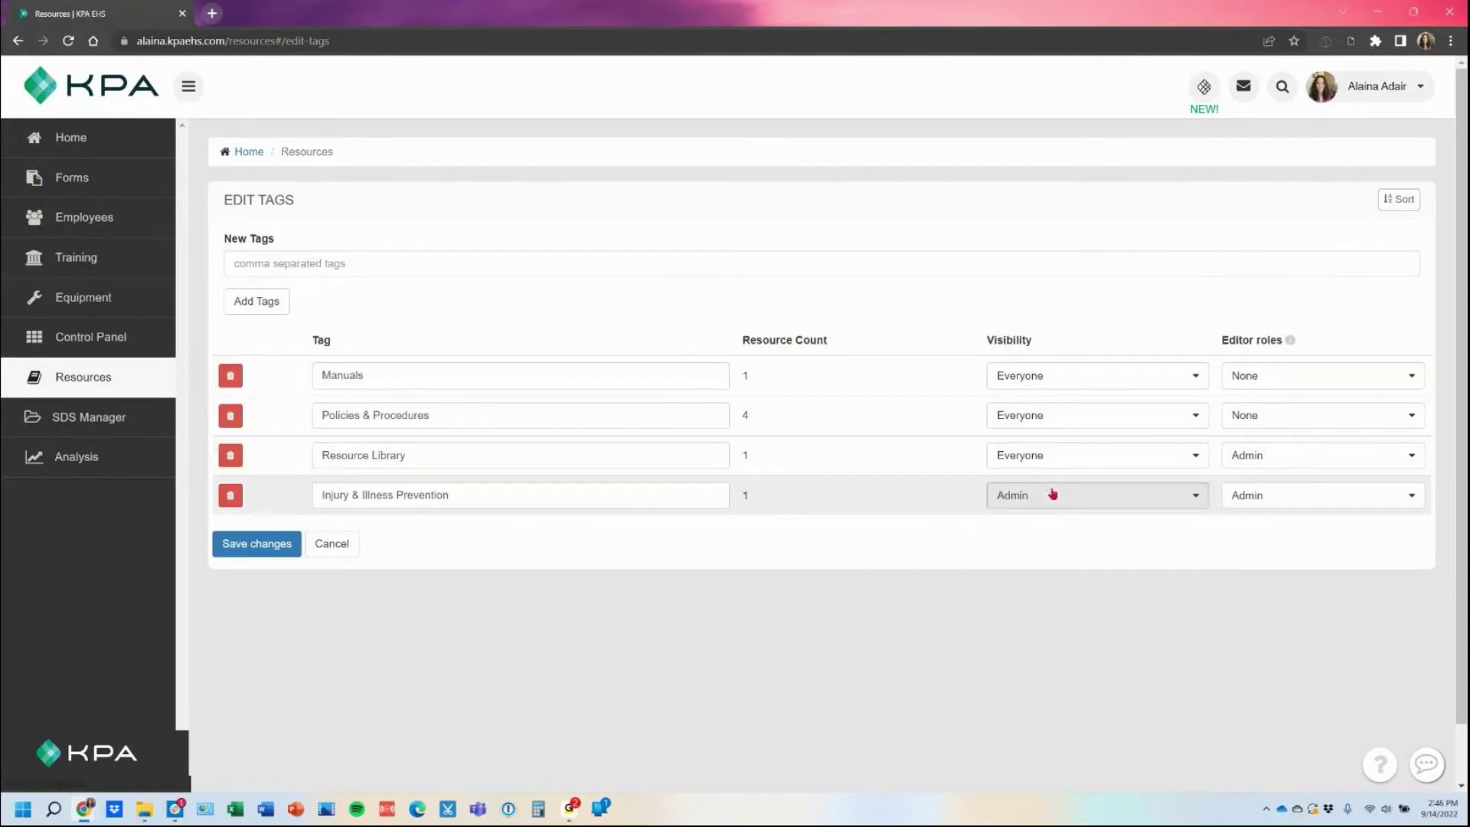
{"action": "left_click", "coordinate": [1053, 494]}
{"action": "left_click", "coordinate": [1003, 525]}
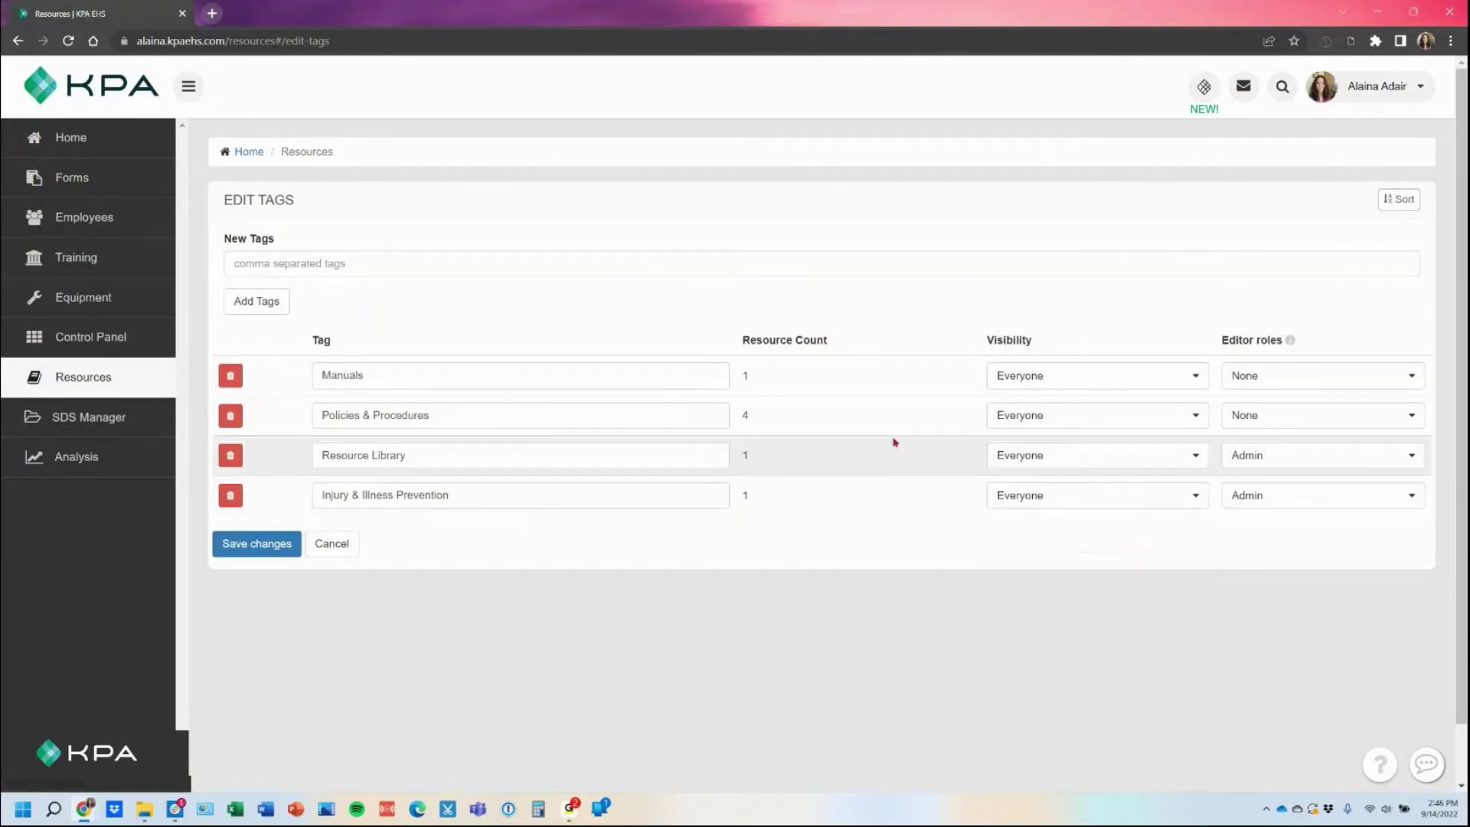
- Add Manager as a Resource Library editor role, then return to the resources list
{"action": "left_click", "coordinate": [1306, 460]}
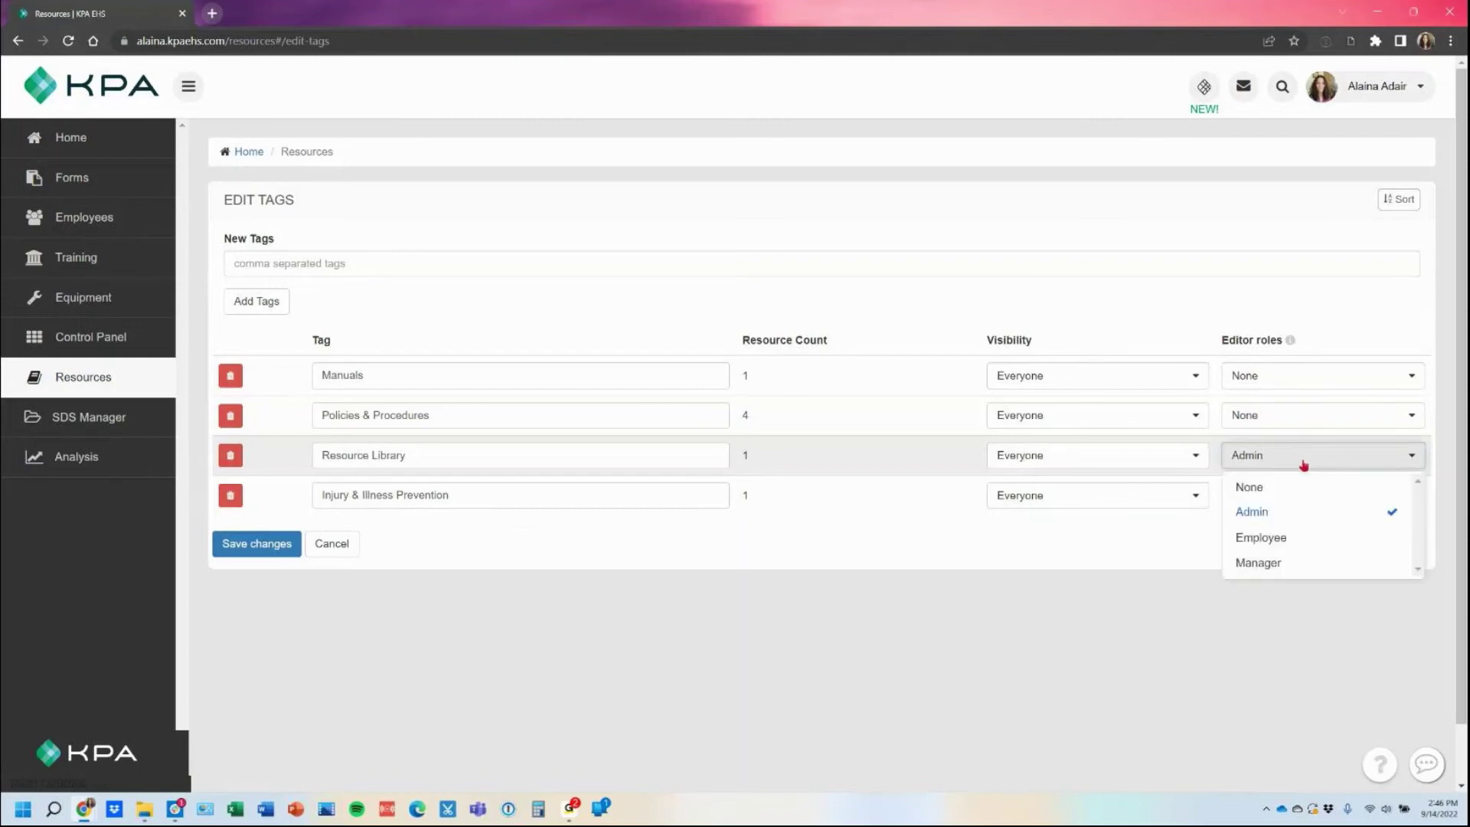
{"action": "left_click", "coordinate": [1280, 563]}
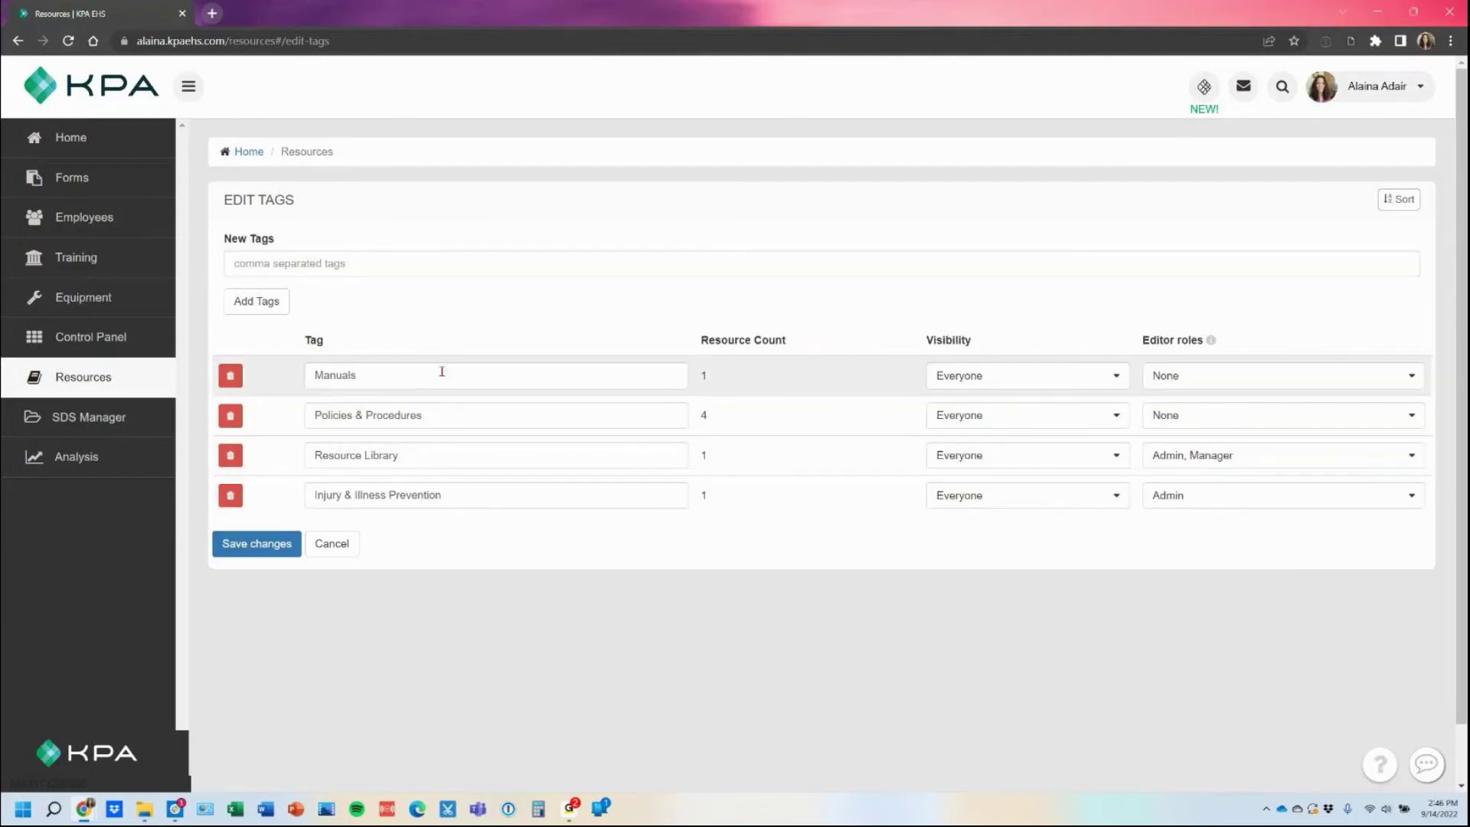
{"action": "left_click_drag", "start_coordinate": [1176, 340], "coordinate": [1146, 340]}
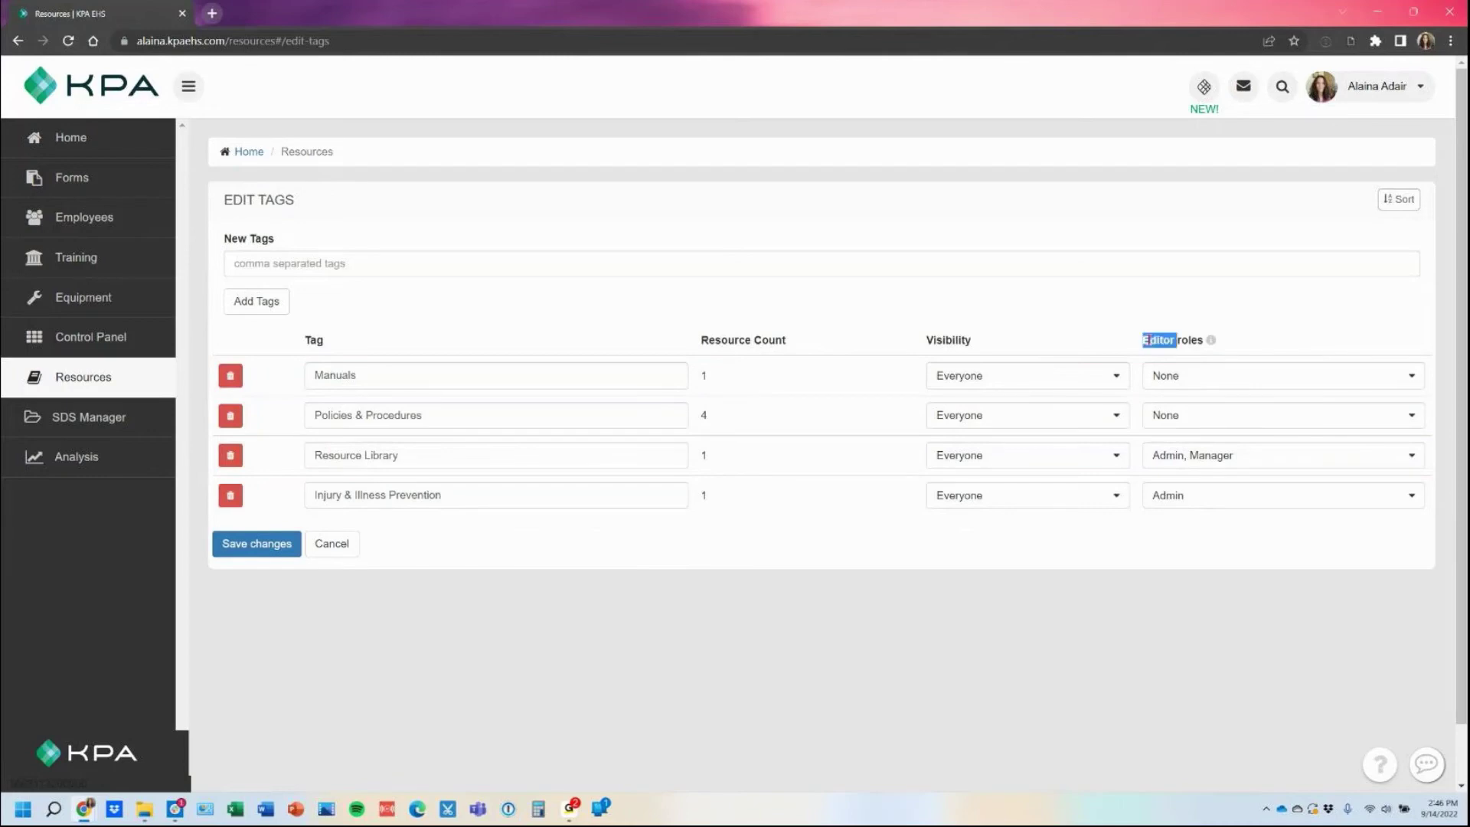
{"action": "left_click", "coordinate": [973, 575]}
{"action": "left_click", "coordinate": [17, 41]}
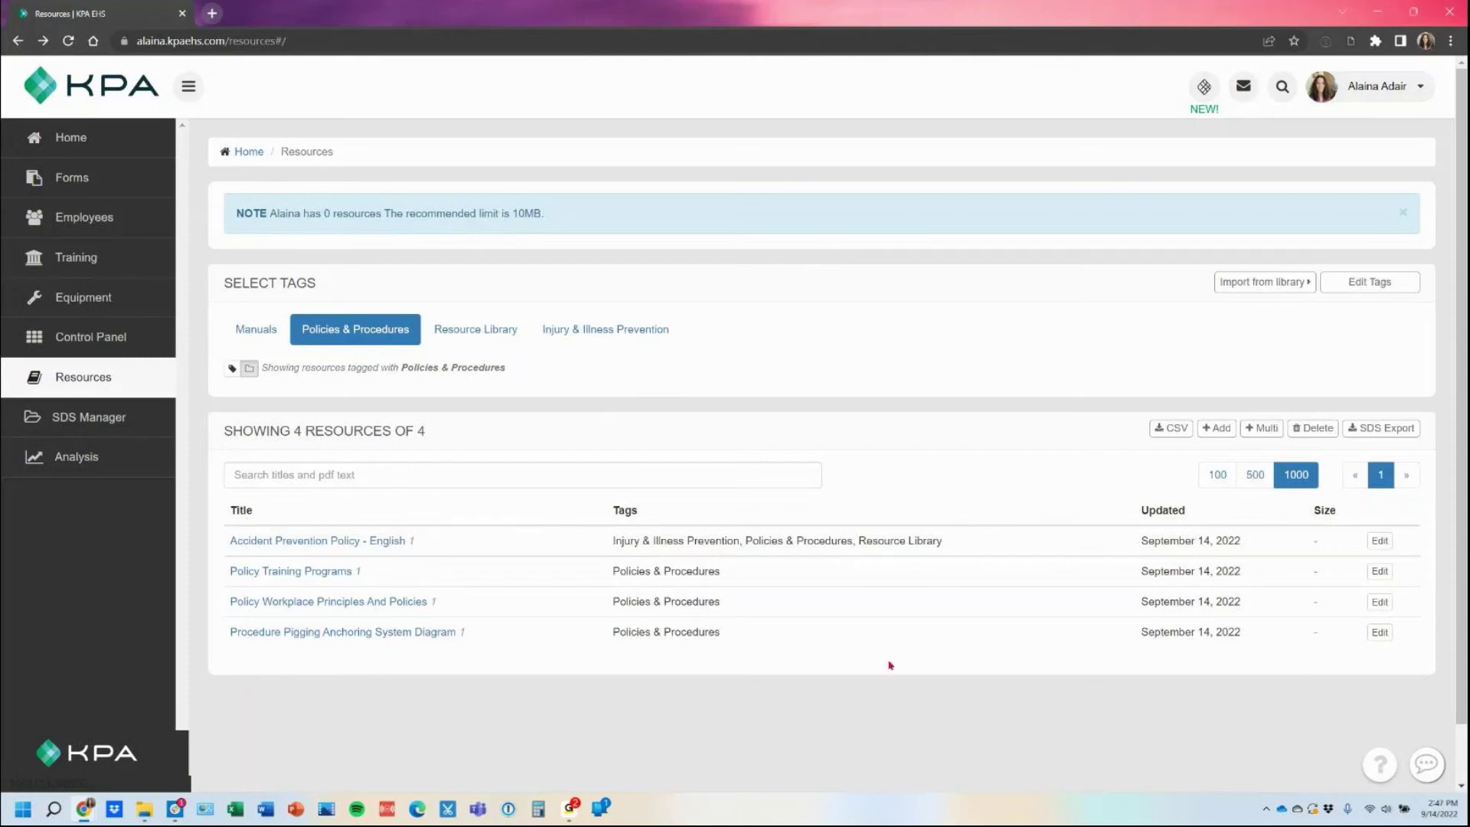
- Edit Procedure Pigging Anchoring System Diagram, put '*' before its title, and save
{"action": "left_click", "coordinate": [1379, 633]}
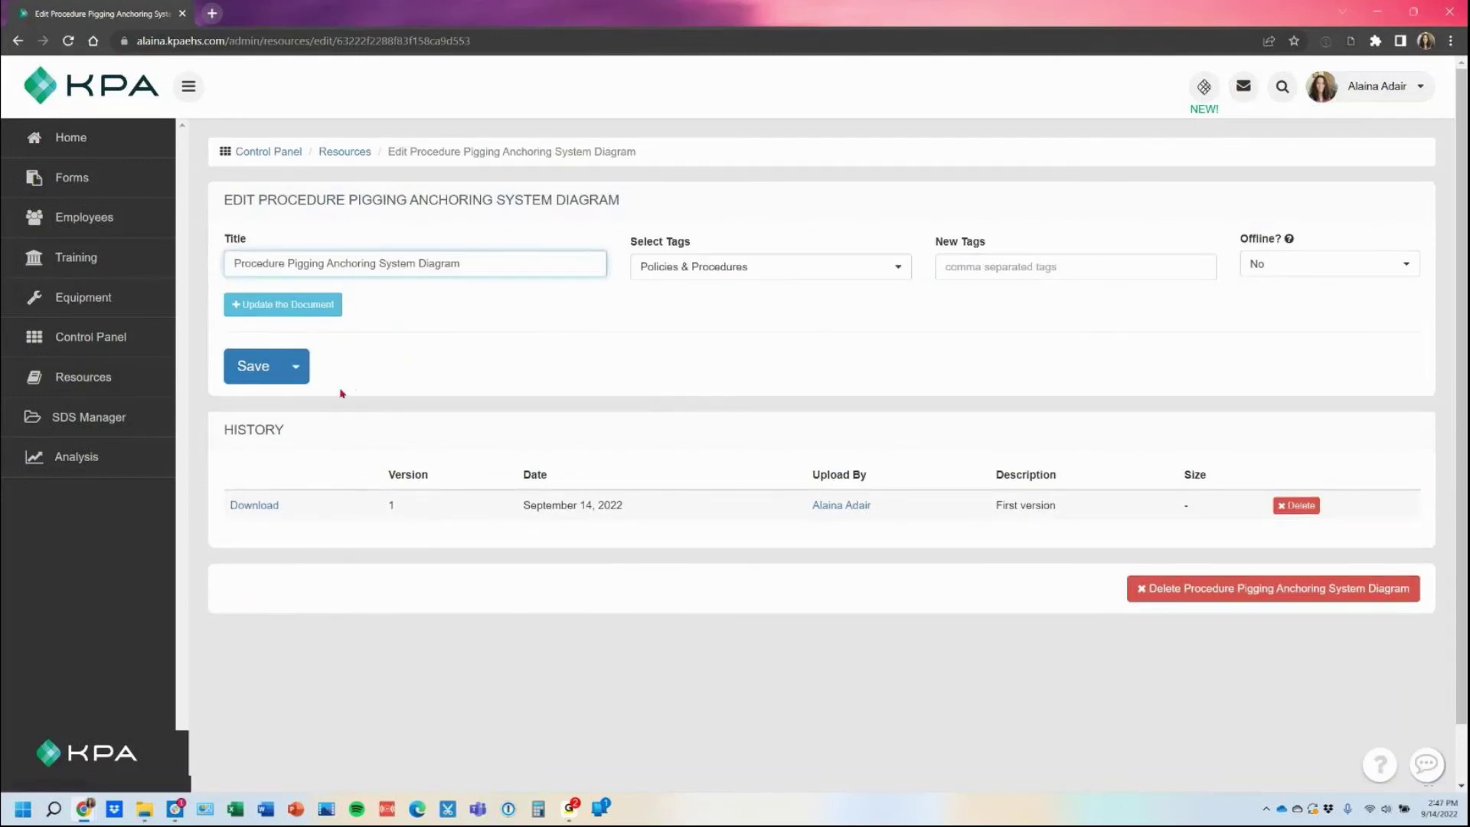
{"action": "type", "text": "'"}
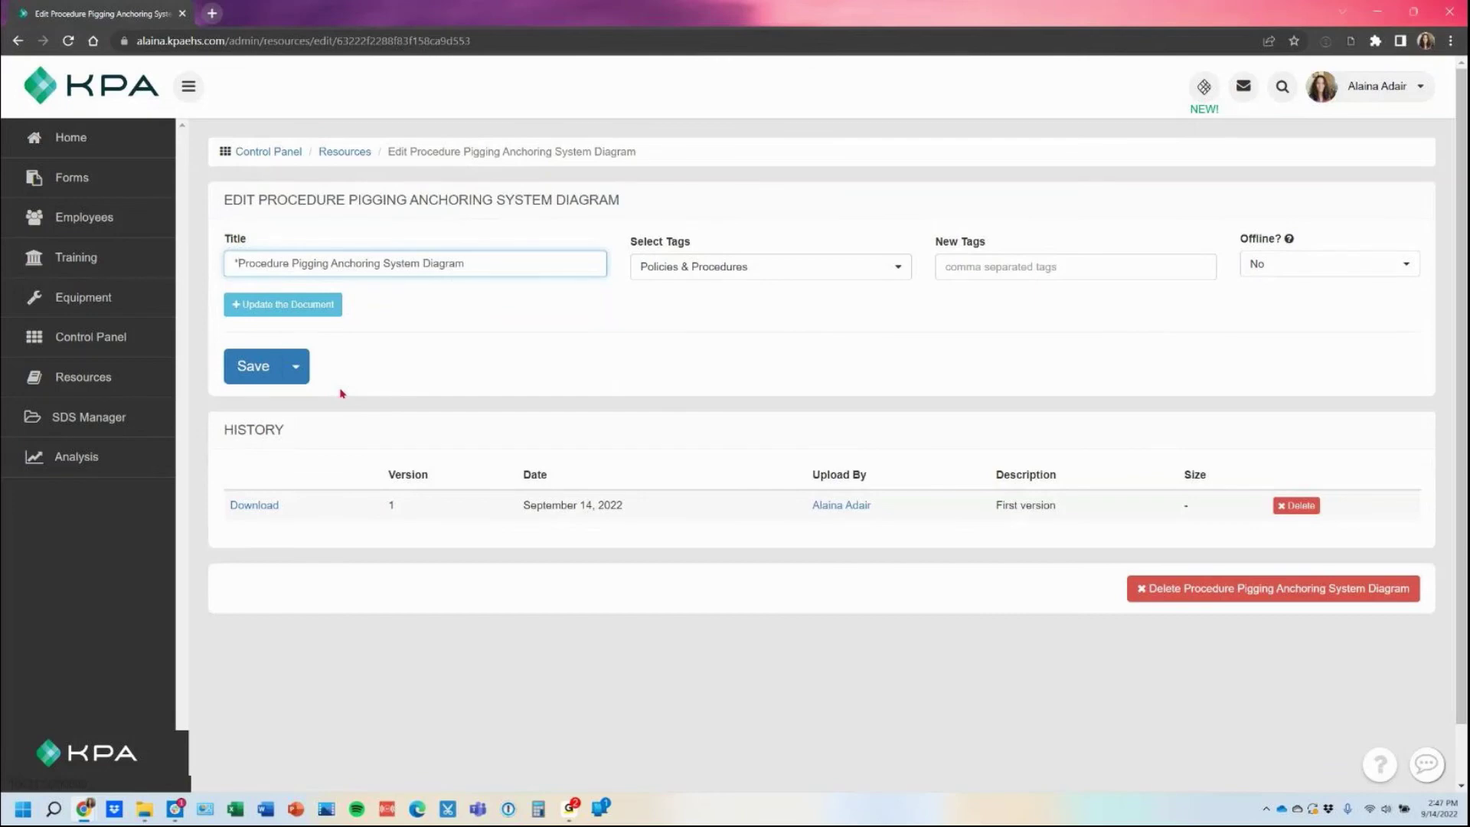
{"action": "type", "text": "1"}
{"action": "key", "text": "BackSpace"}
{"action": "left_click", "coordinate": [258, 368]}
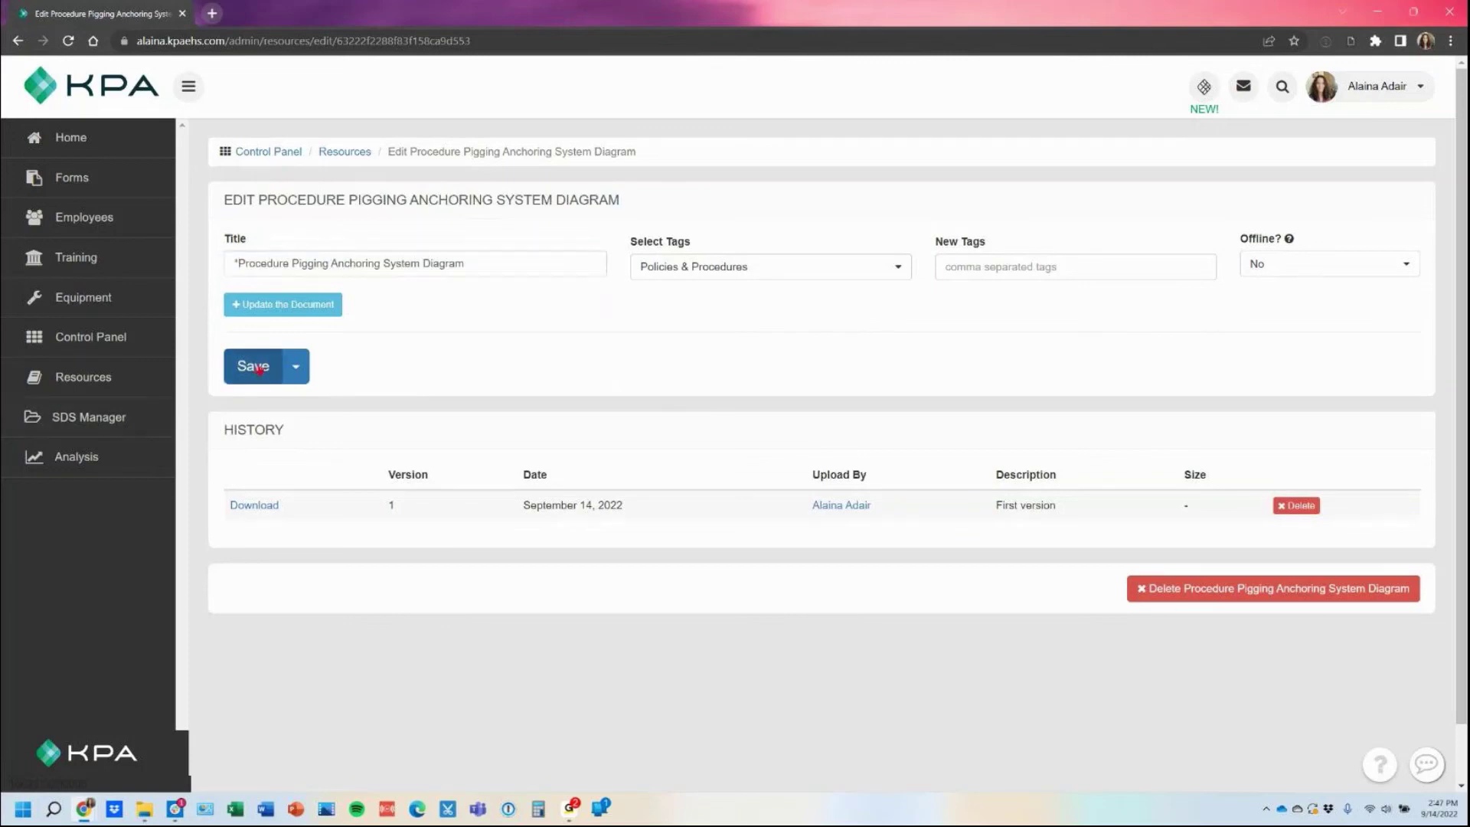